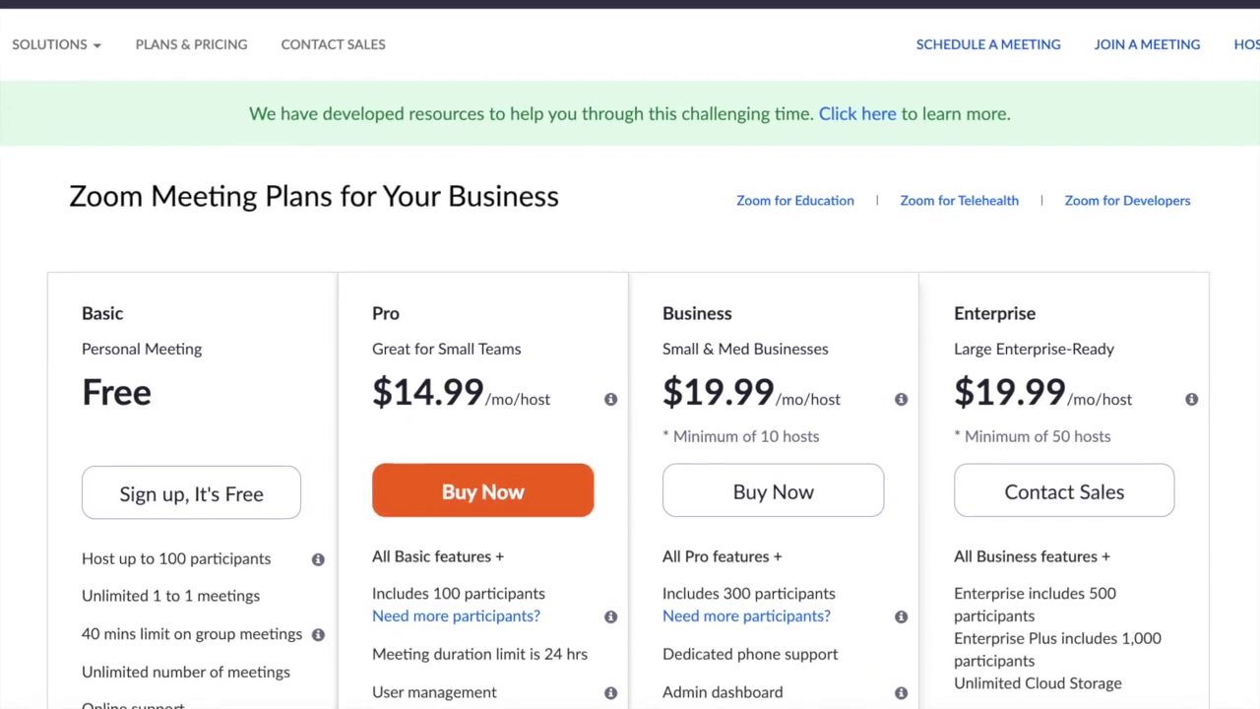
Step: Enter a work email in the Sign Up Free form and sign in to the Zoom home page
scroll(1073, 403, down, 2)
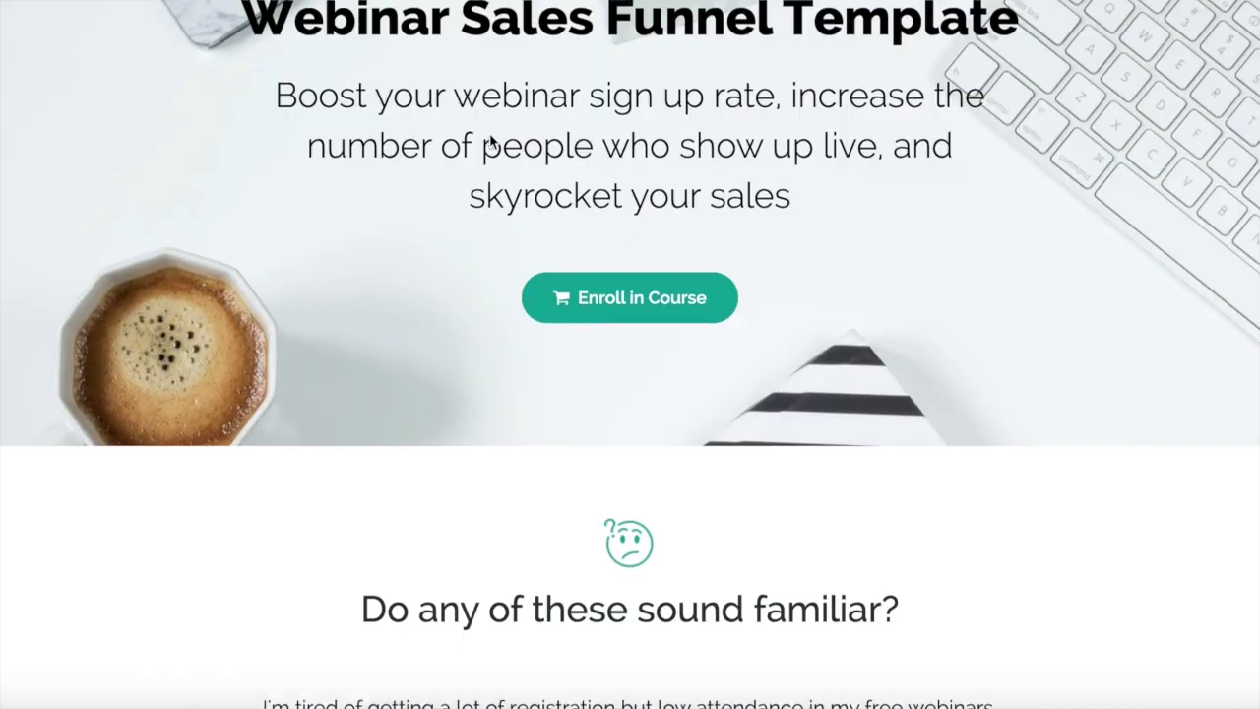
scroll(489, 138, down, 3)
scroll(490, 140, down, 3)
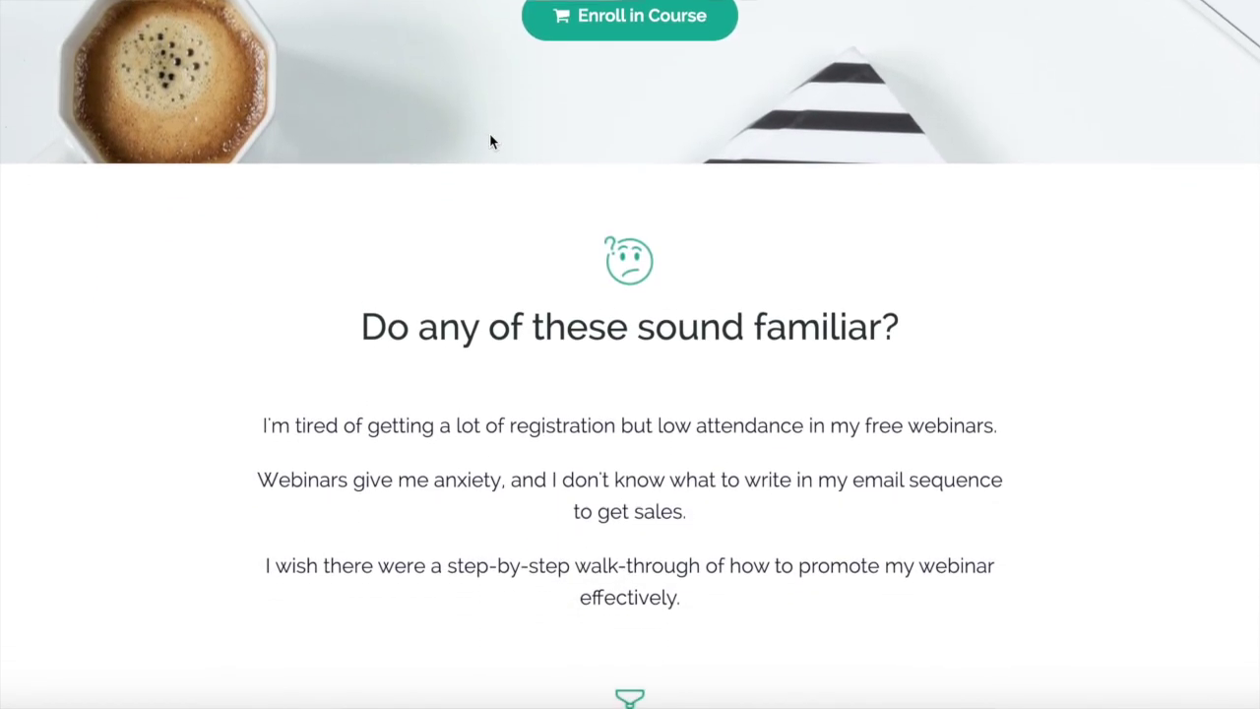
scroll(489, 140, down, 3)
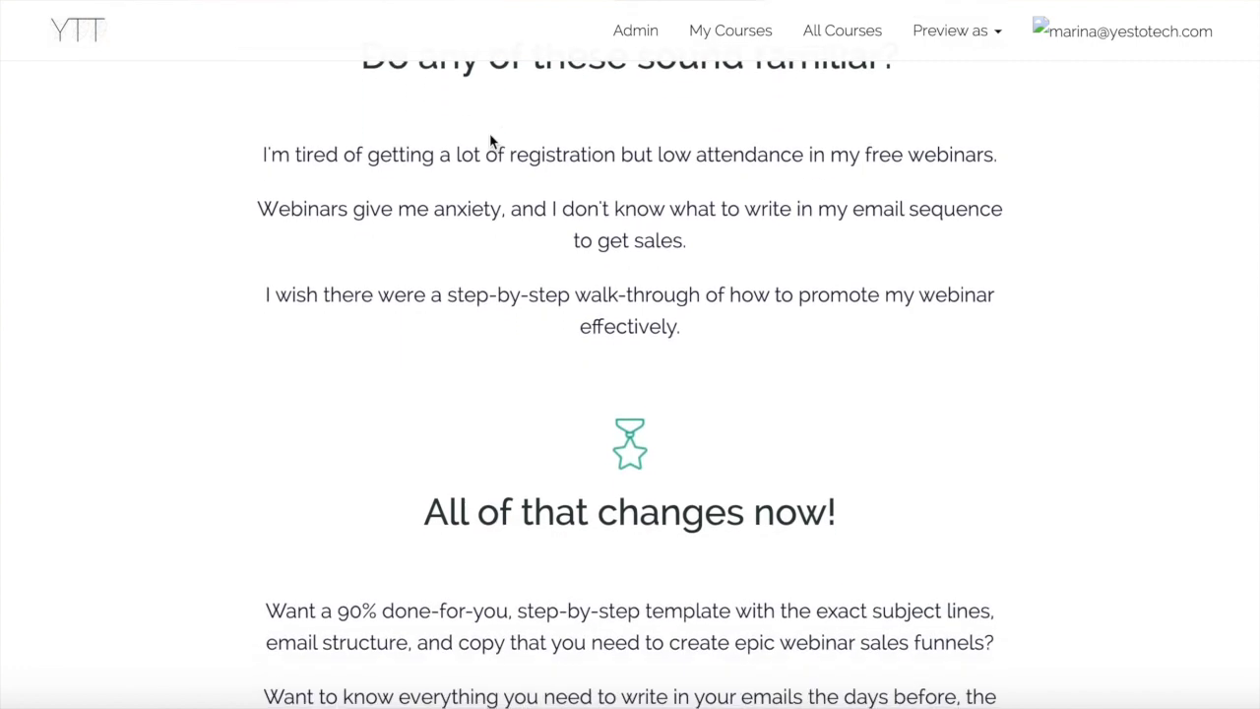
scroll(489, 141, down, 2)
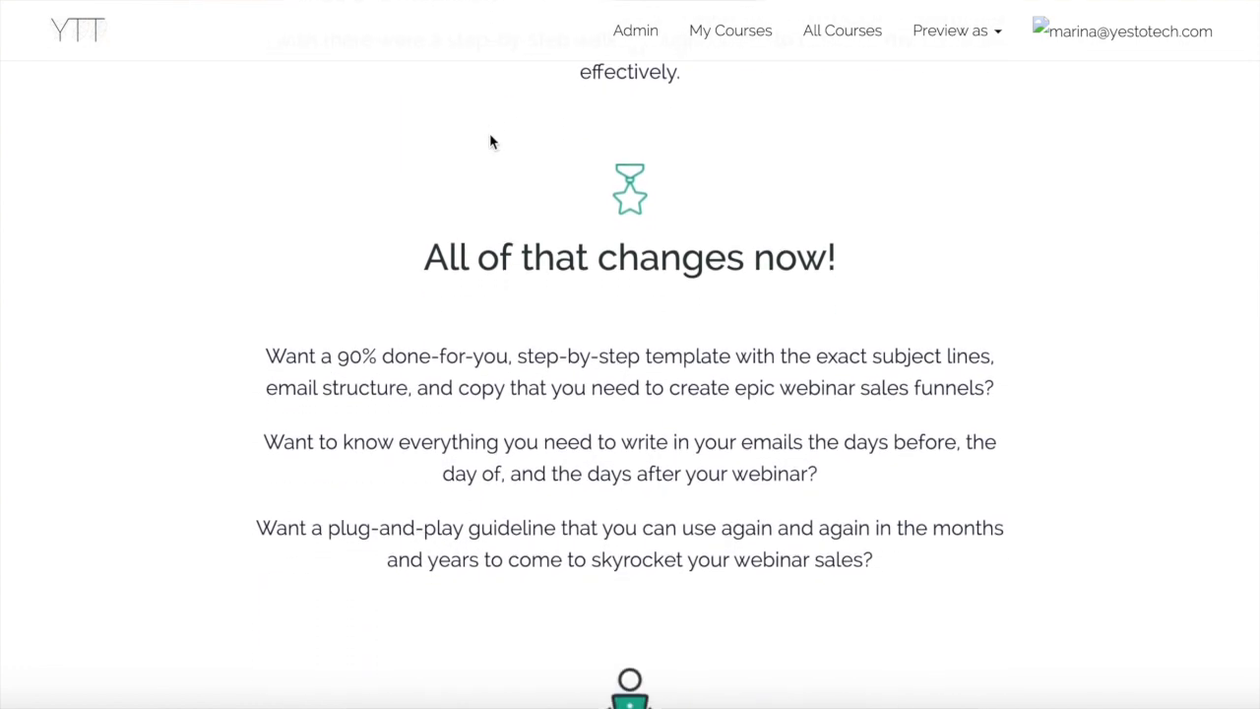
scroll(491, 142, down, 3)
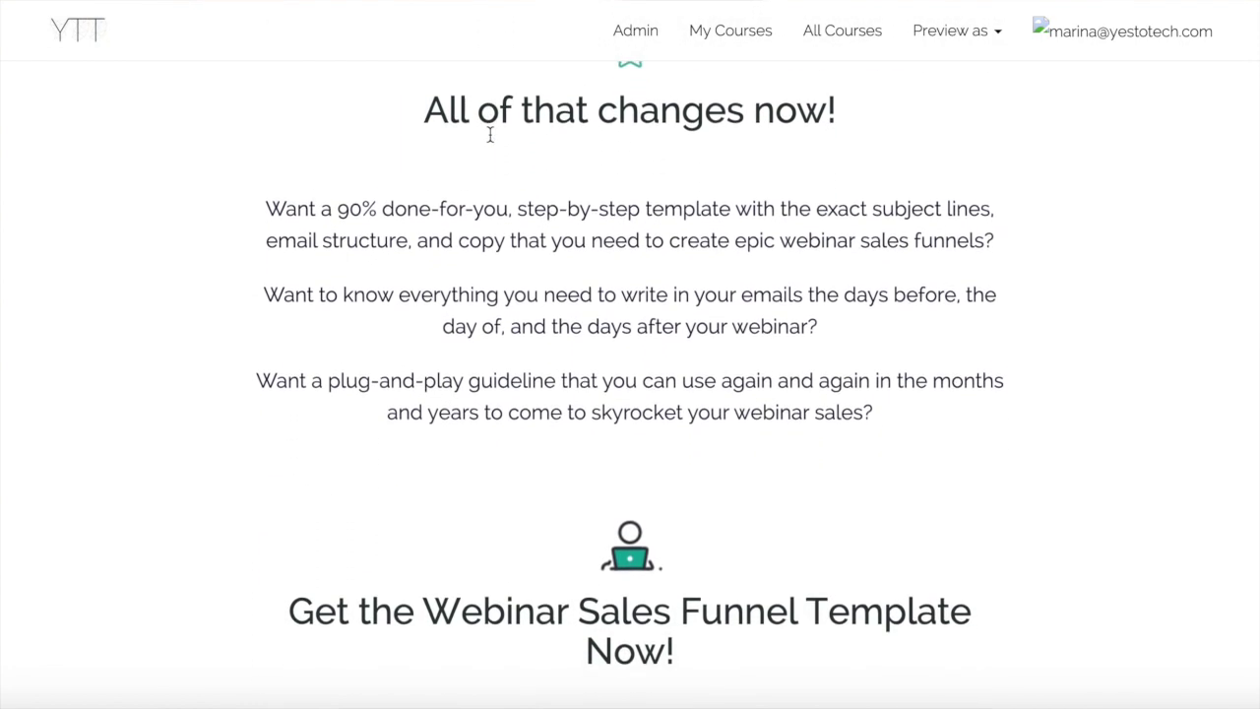
scroll(489, 135, down, 3)
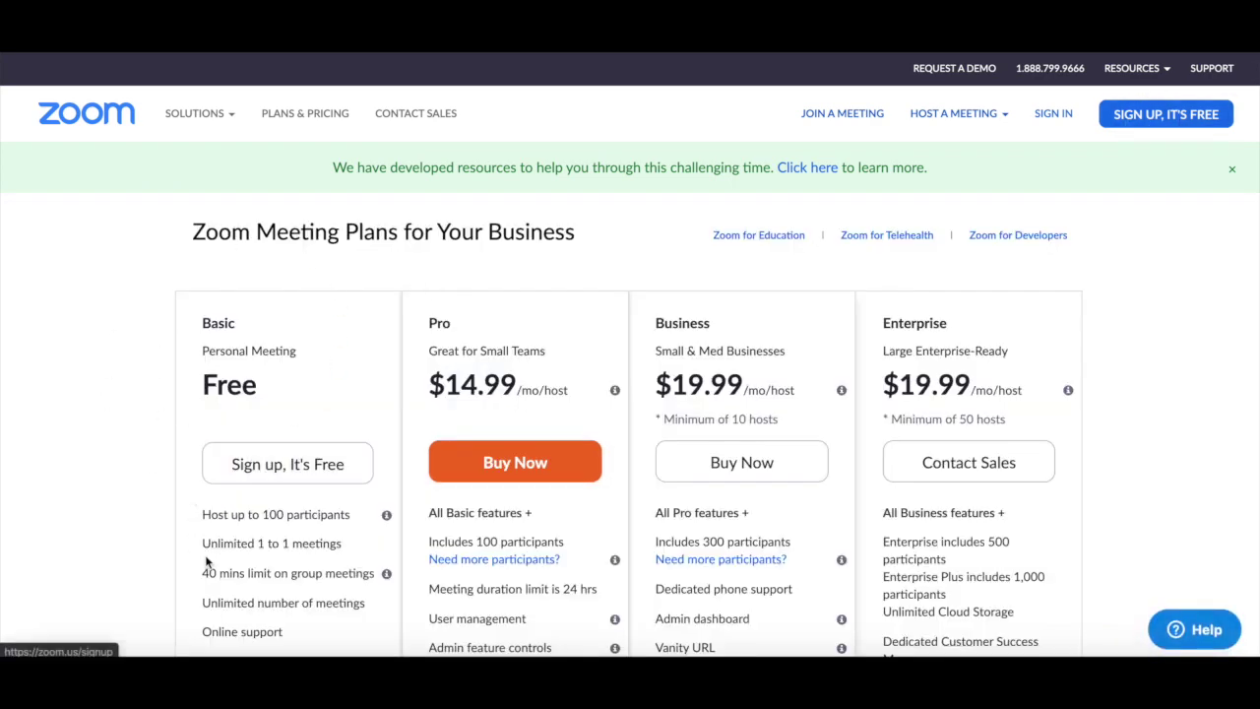
scroll(264, 532, down, 1)
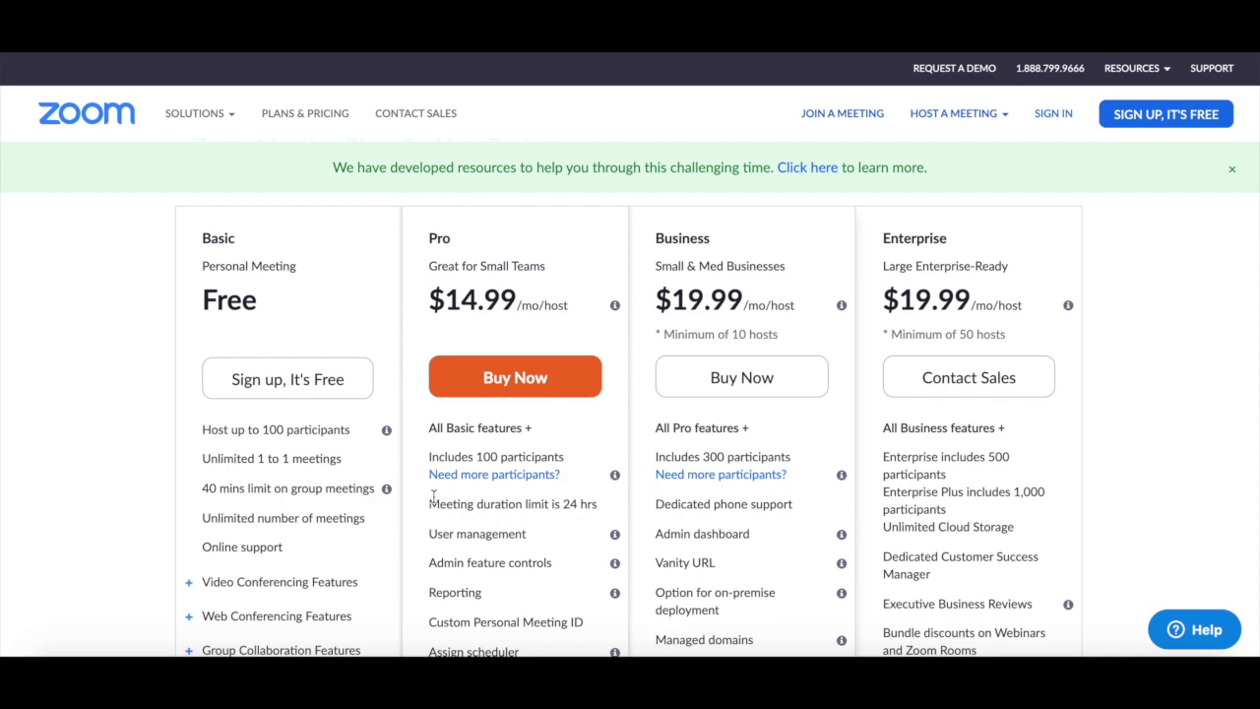
mouse_move(470, 498)
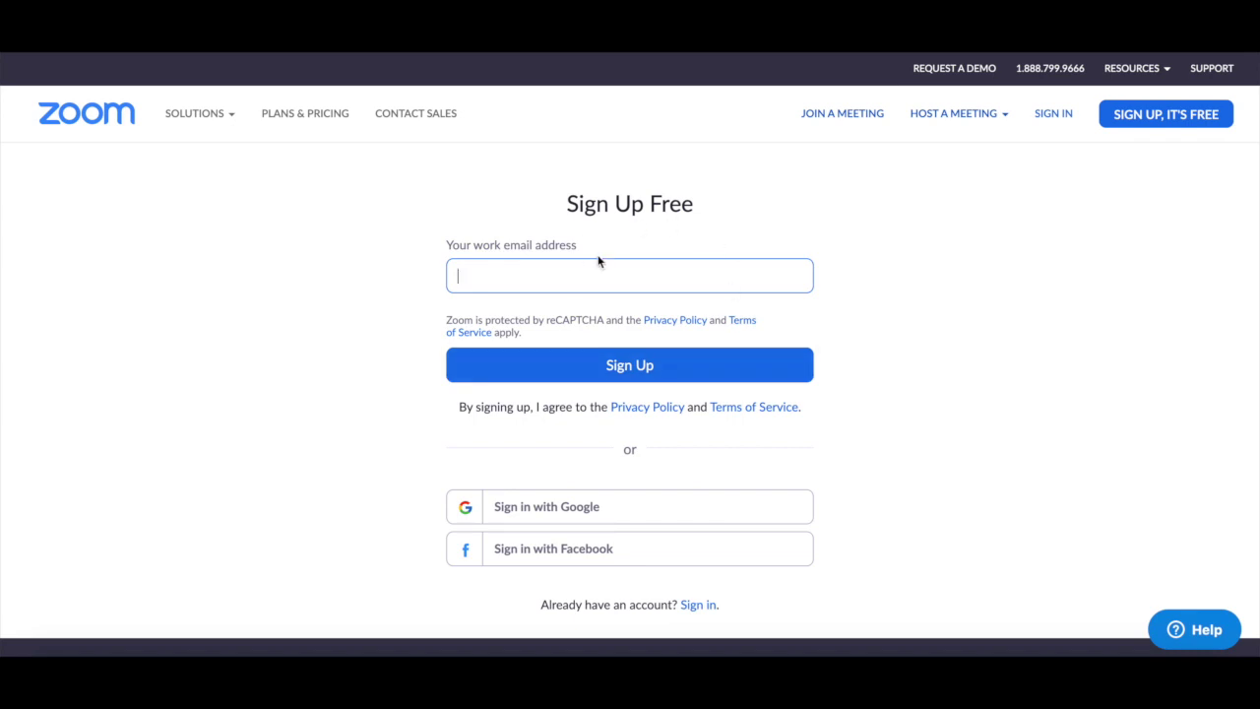
text(mar)
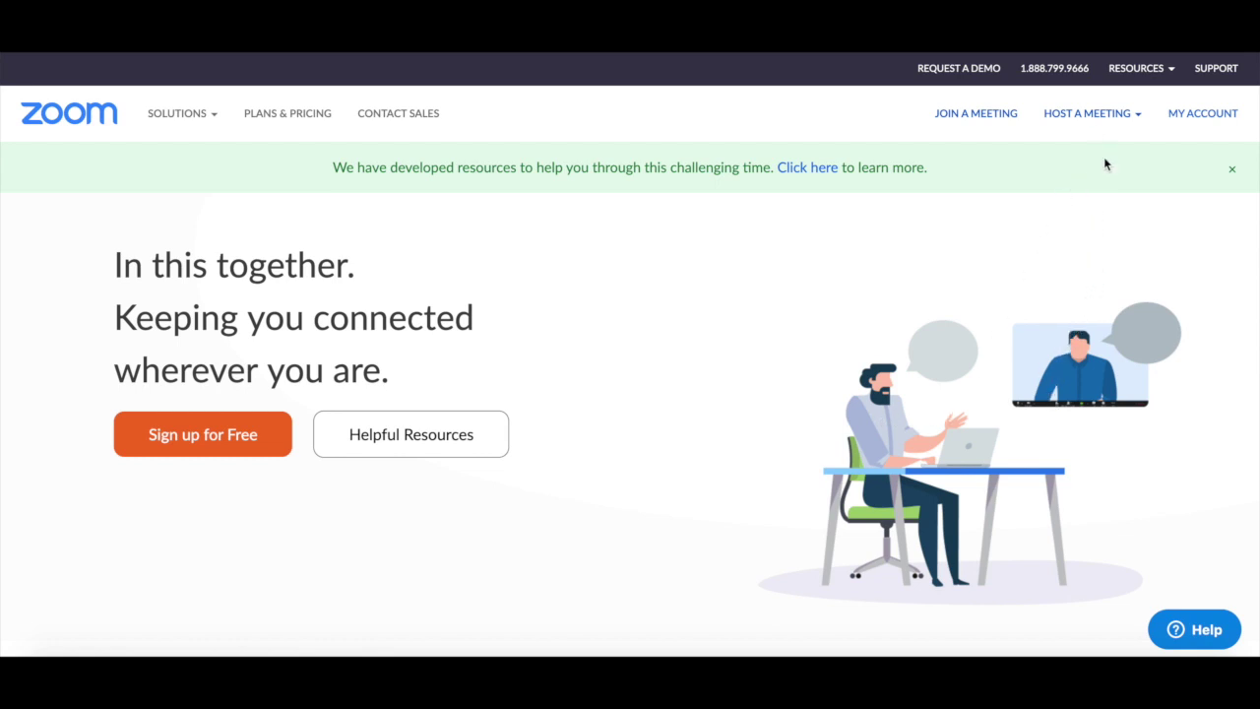
Step: Go through MY ACCOUNT to the empty Upcoming Meetings page
mouse_move(1100, 122)
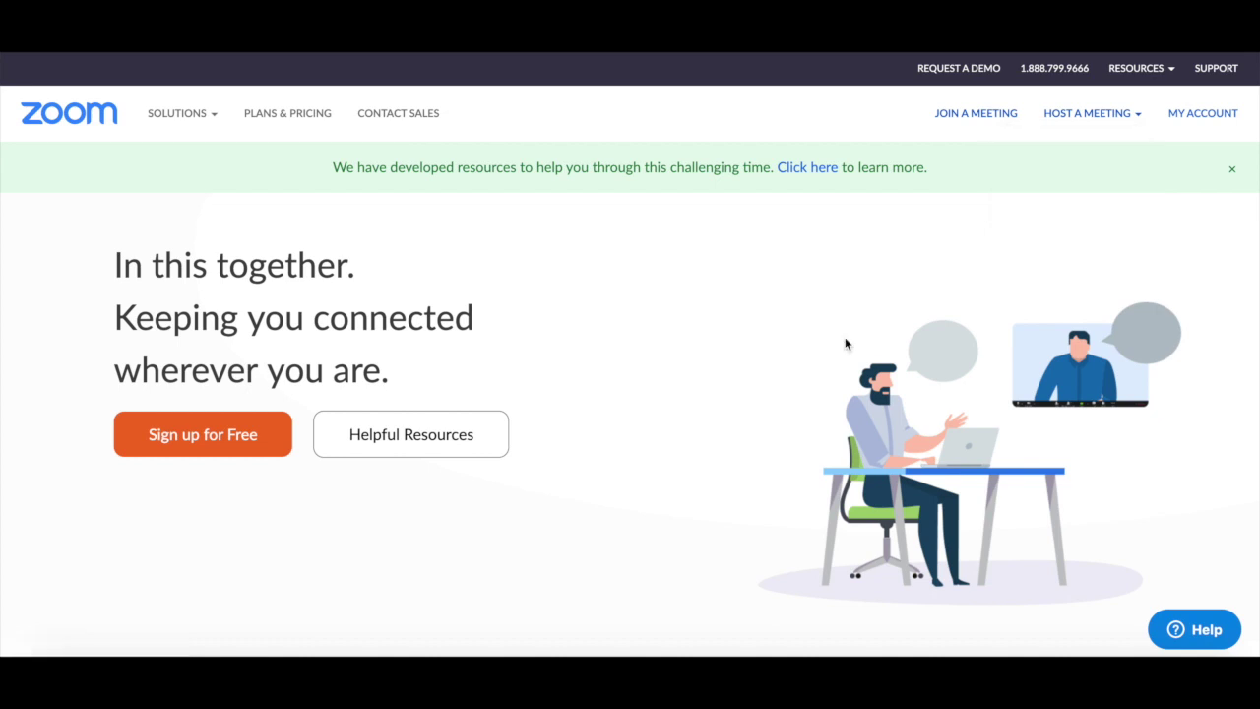
click(1212, 120)
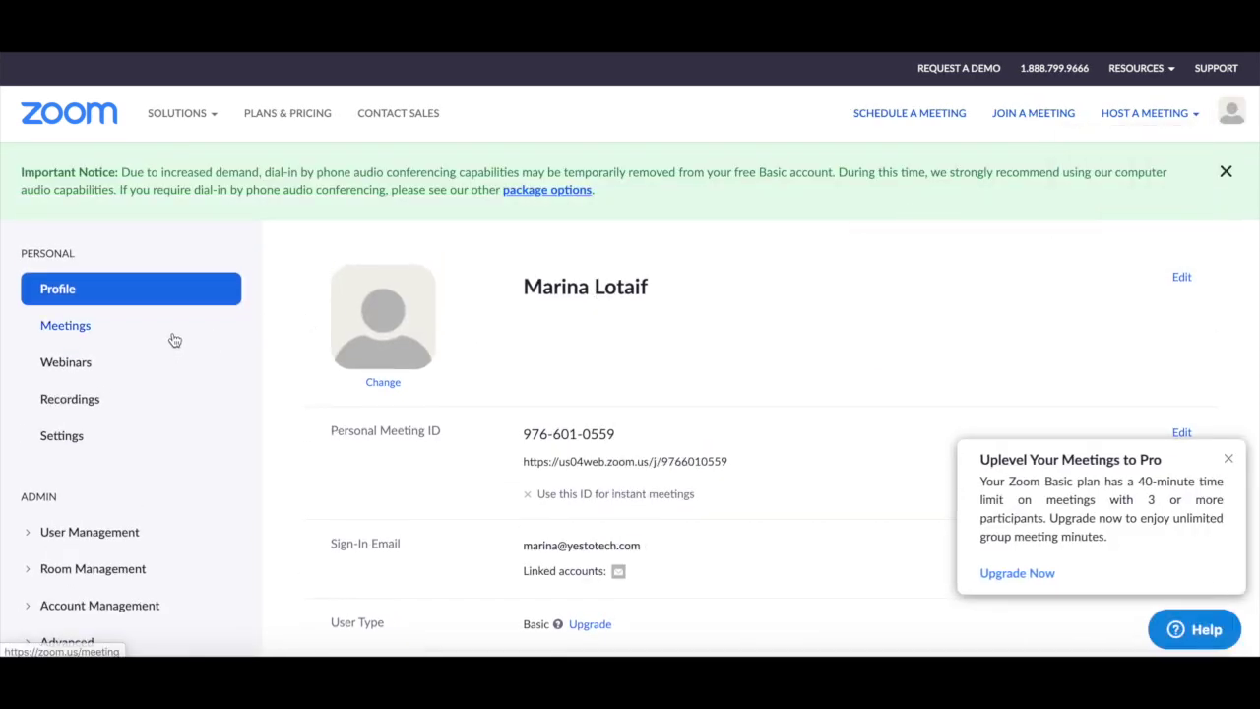
click(174, 338)
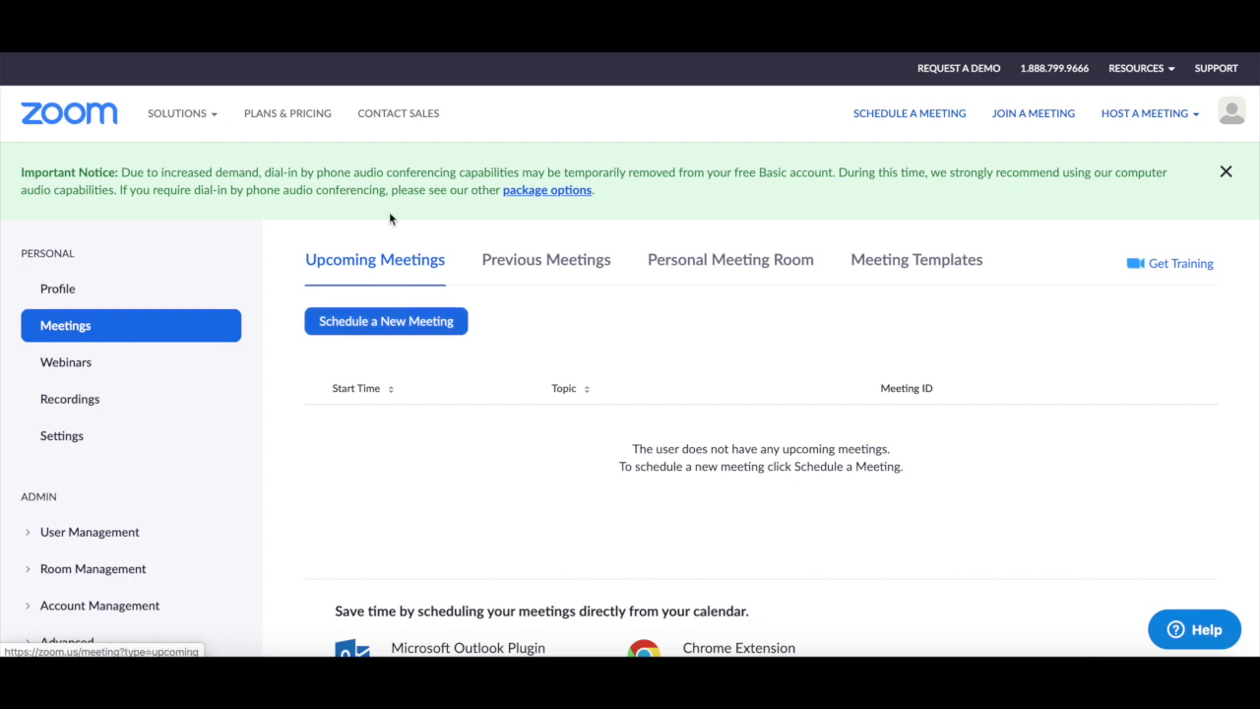
Step: Start scheduling a new meeting with a duration of 0 hr 30 min
click(394, 326)
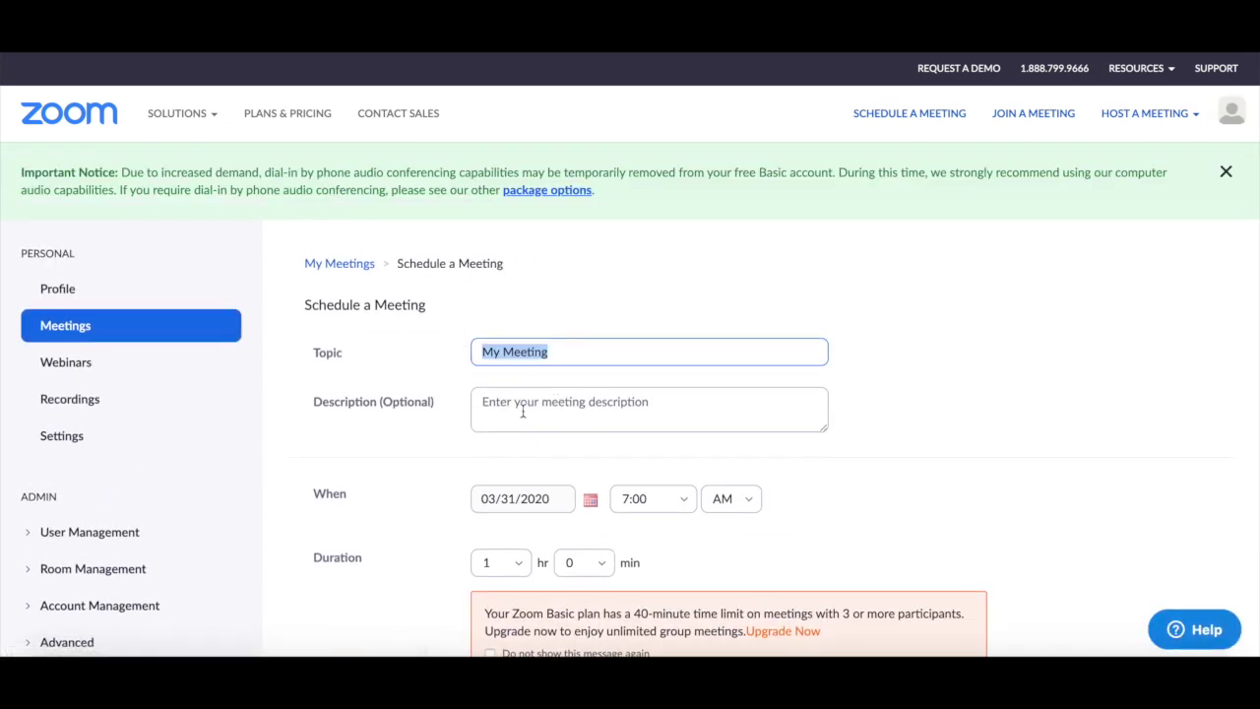
scroll(523, 415, down, 1)
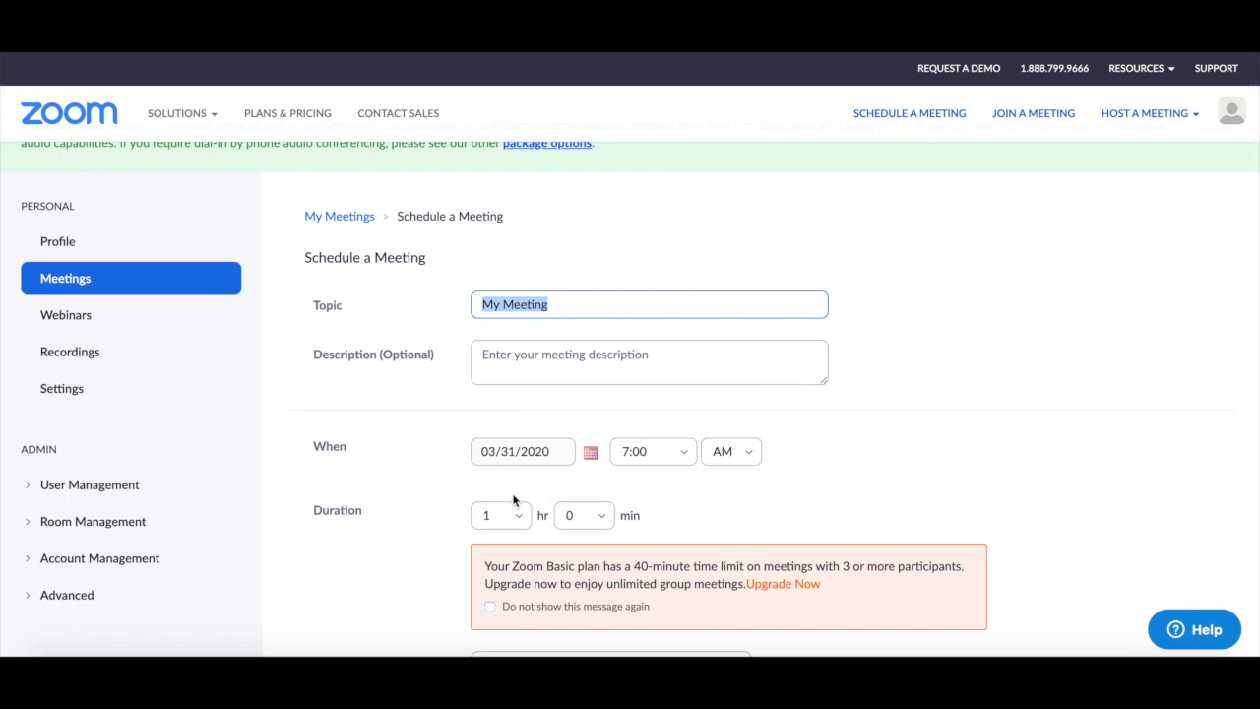
scroll(506, 499, down, 2)
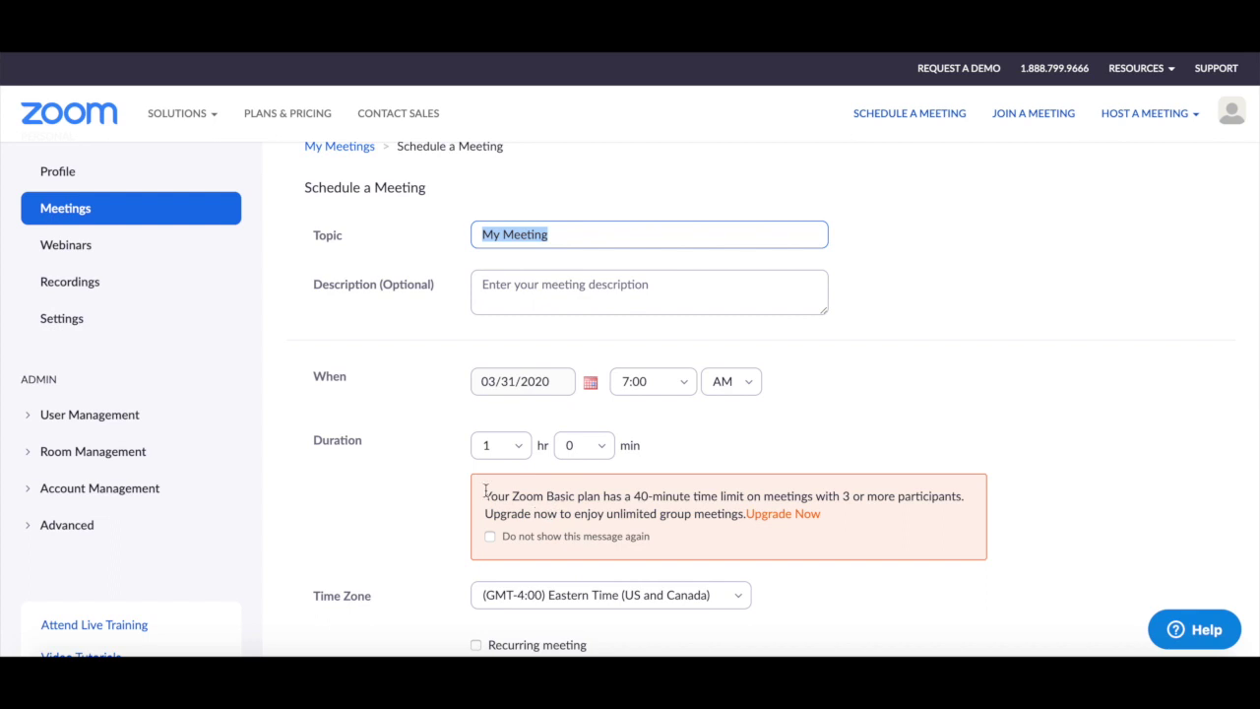
click(504, 446)
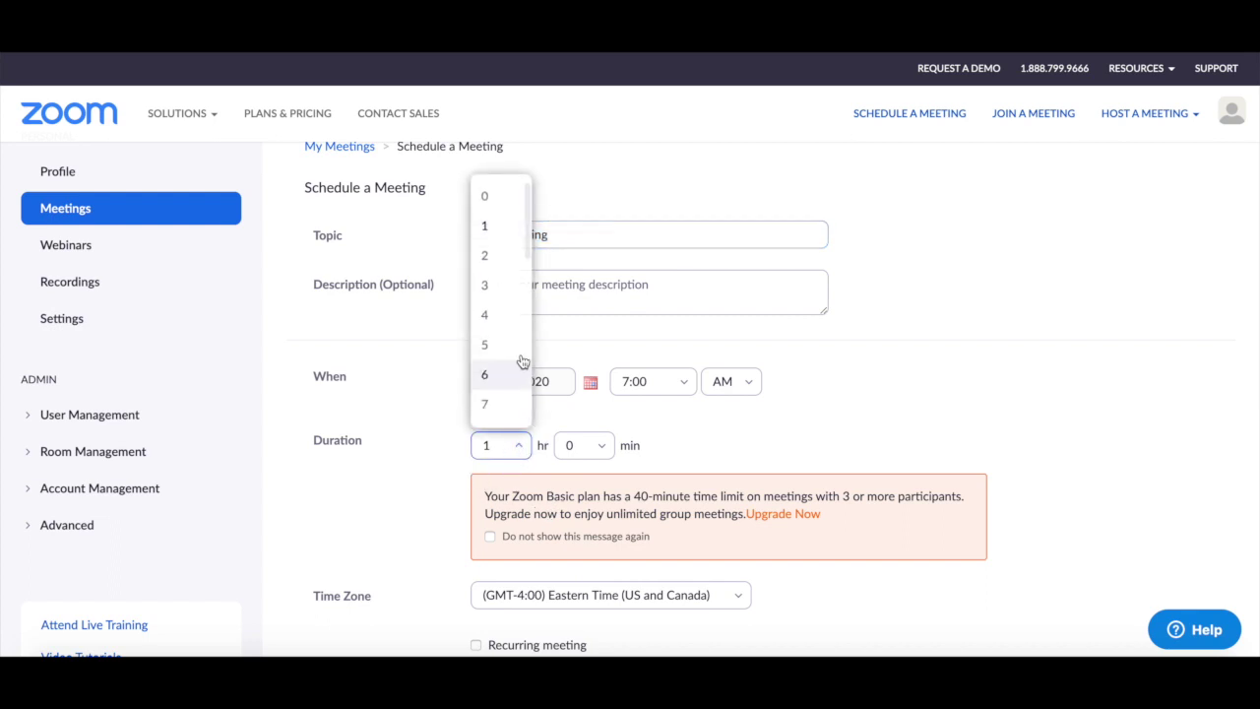
click(488, 198)
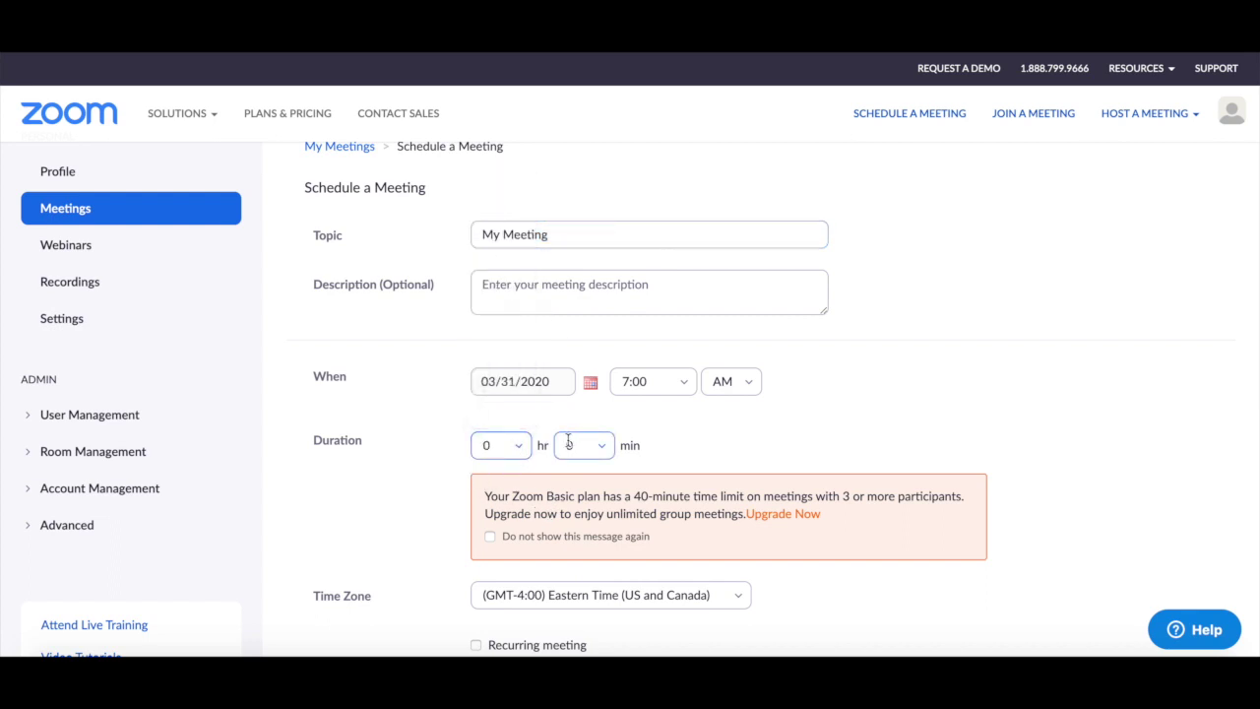
click(569, 442)
click(591, 561)
Step: Tick the Recurring meeting option
scroll(591, 552, down, 2)
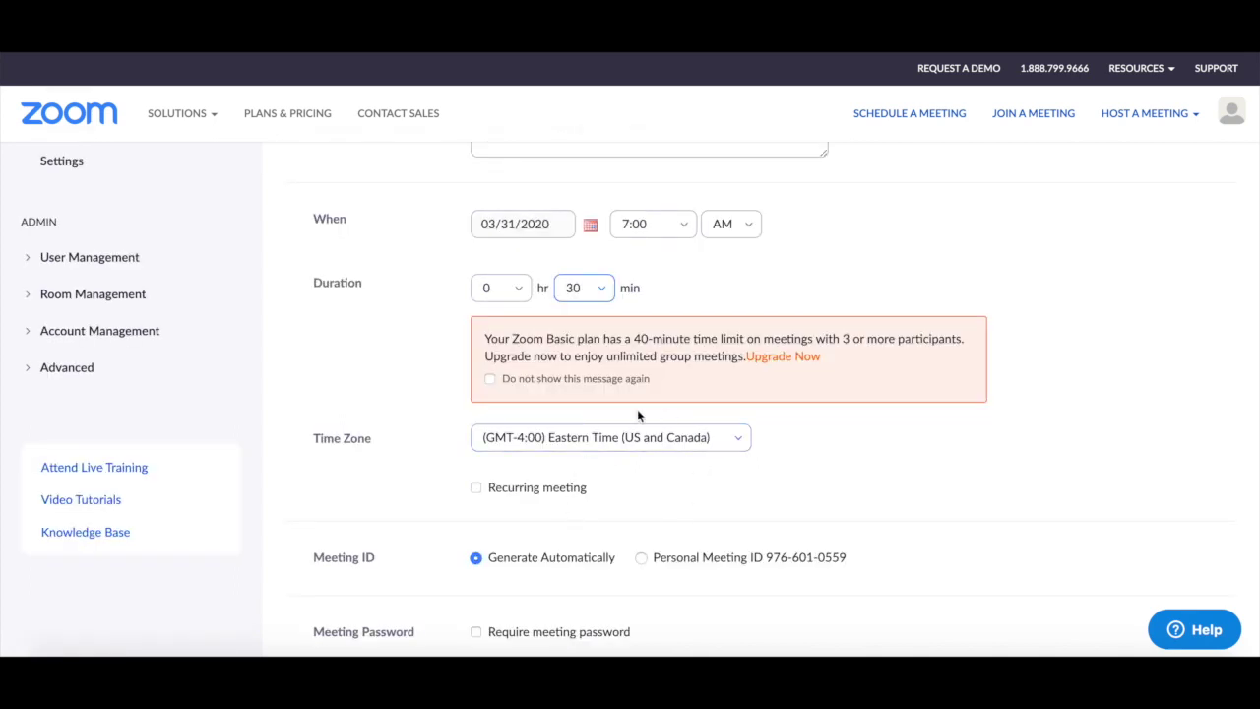
scroll(562, 524, down, 1)
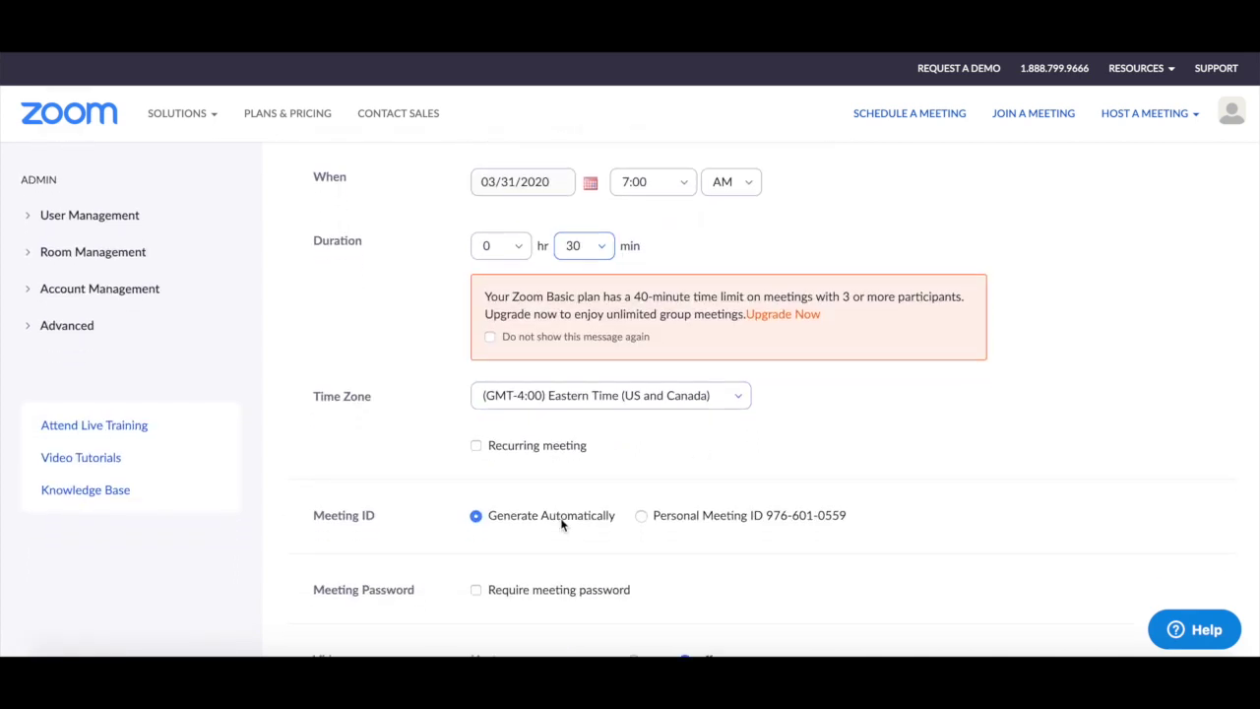
click(509, 450)
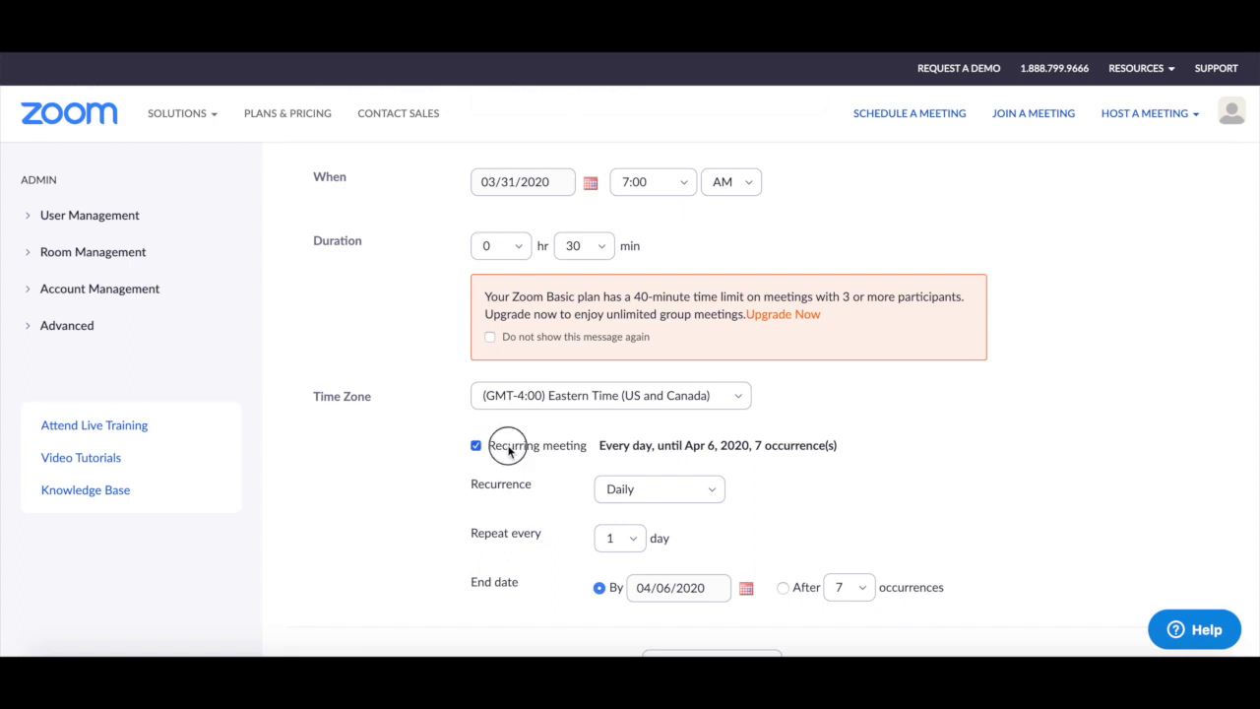
Step: Untick Recurring meeting, keep an auto-generated ID with a required password, and turn host video on
click(509, 450)
scroll(507, 450, down, 2)
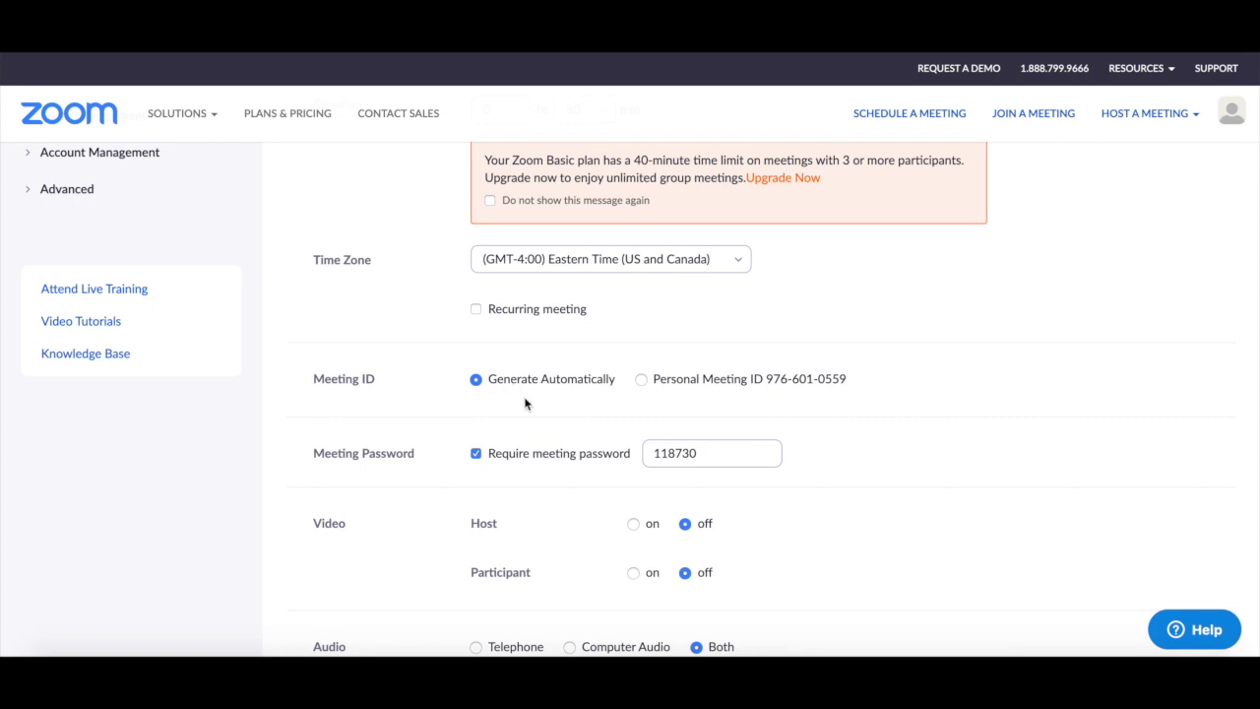
click(666, 383)
click(559, 381)
click(519, 461)
click(520, 461)
scroll(521, 460, down, 1)
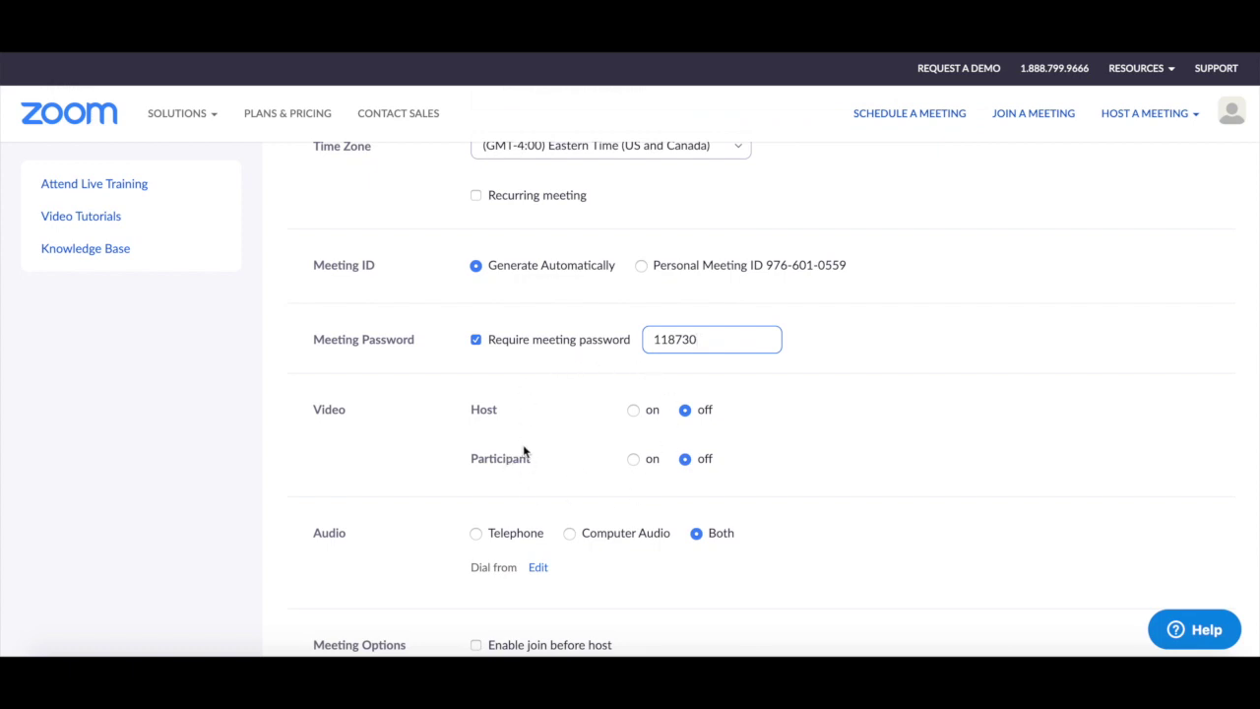
click(638, 409)
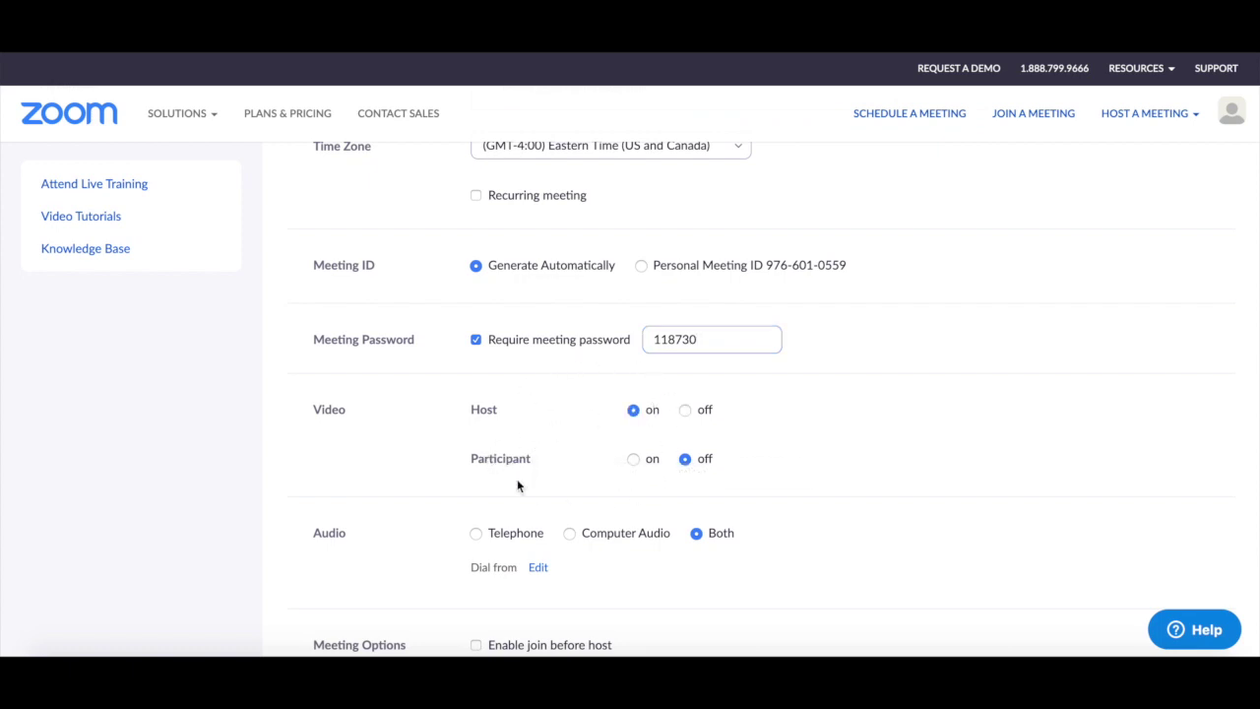
Step: Set meeting audio to Both and save the meeting
scroll(514, 467, down, 3)
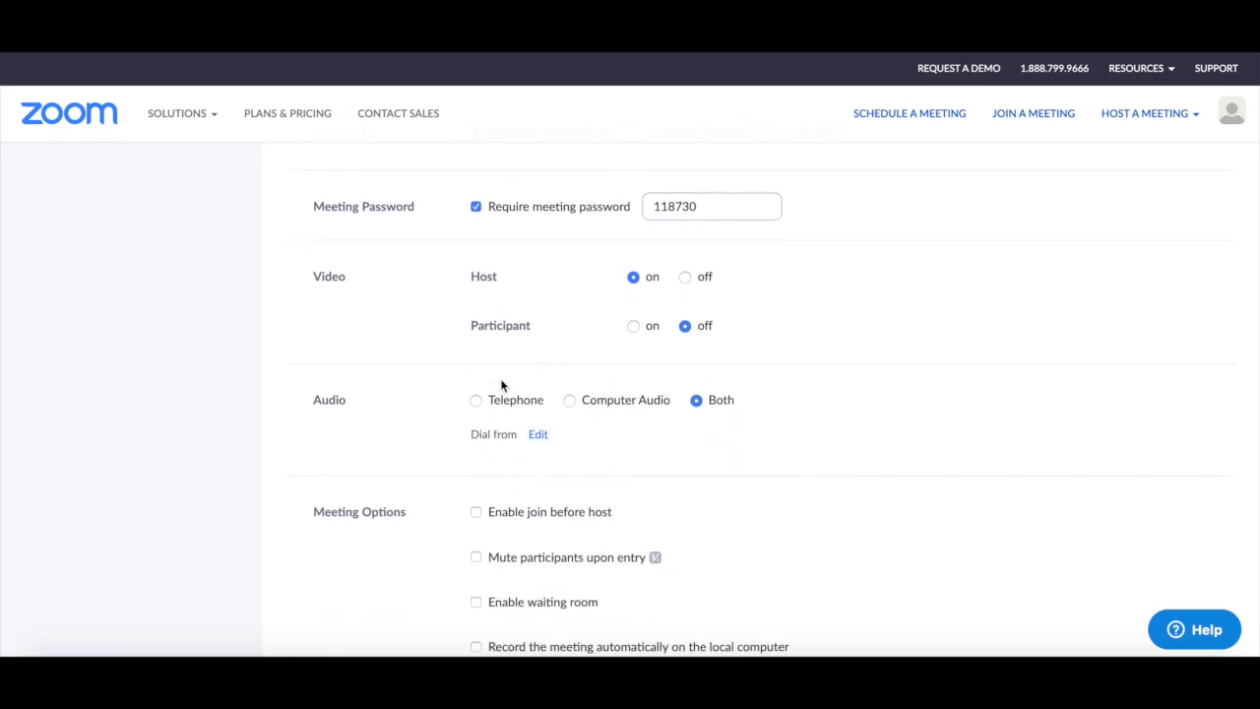
click(504, 401)
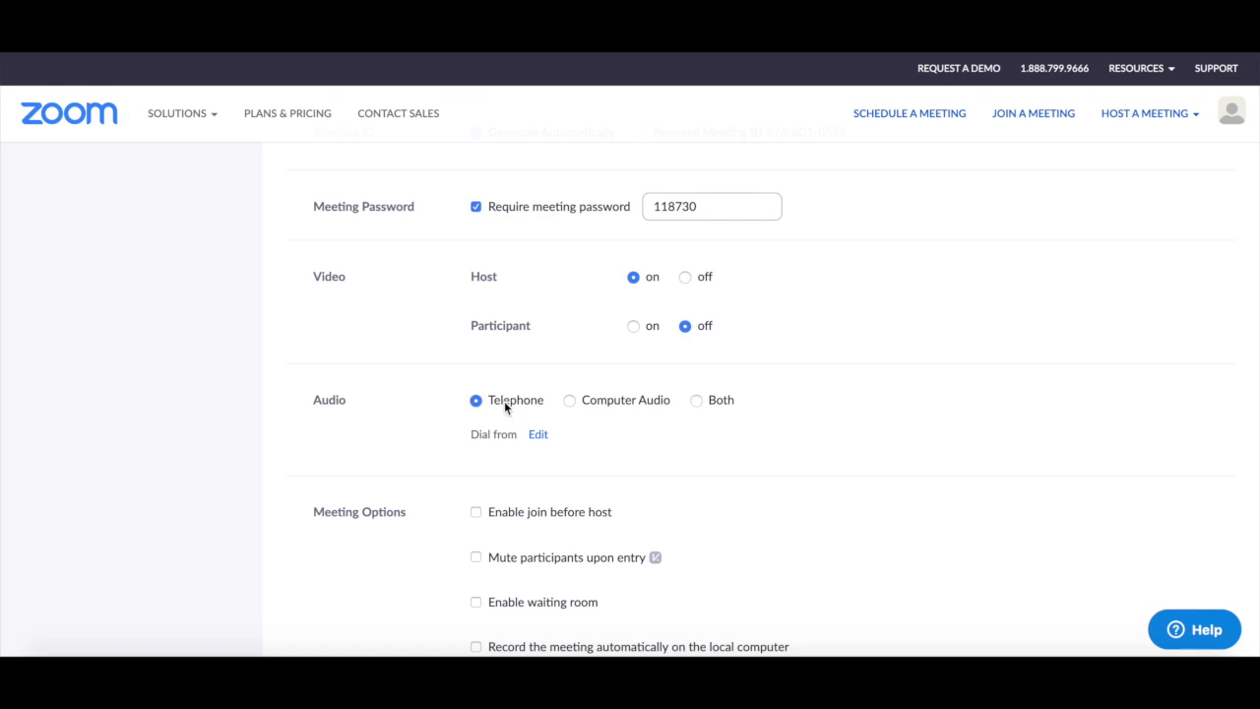
click(615, 404)
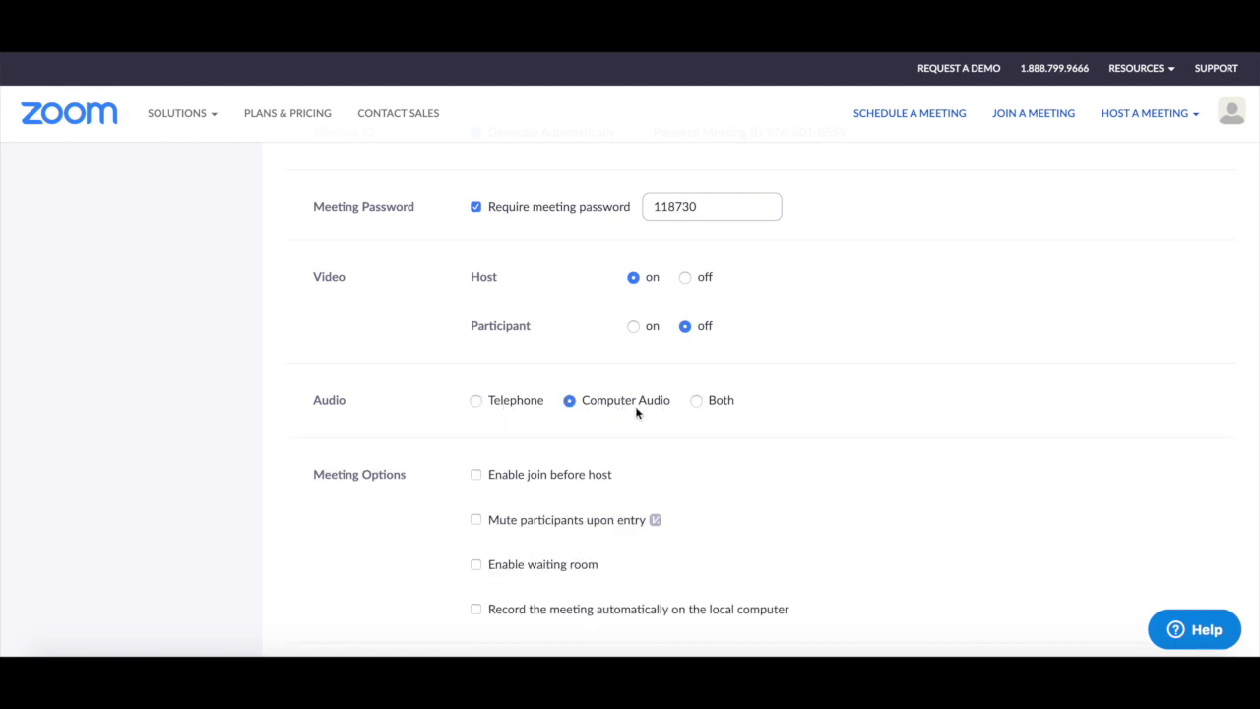
click(697, 401)
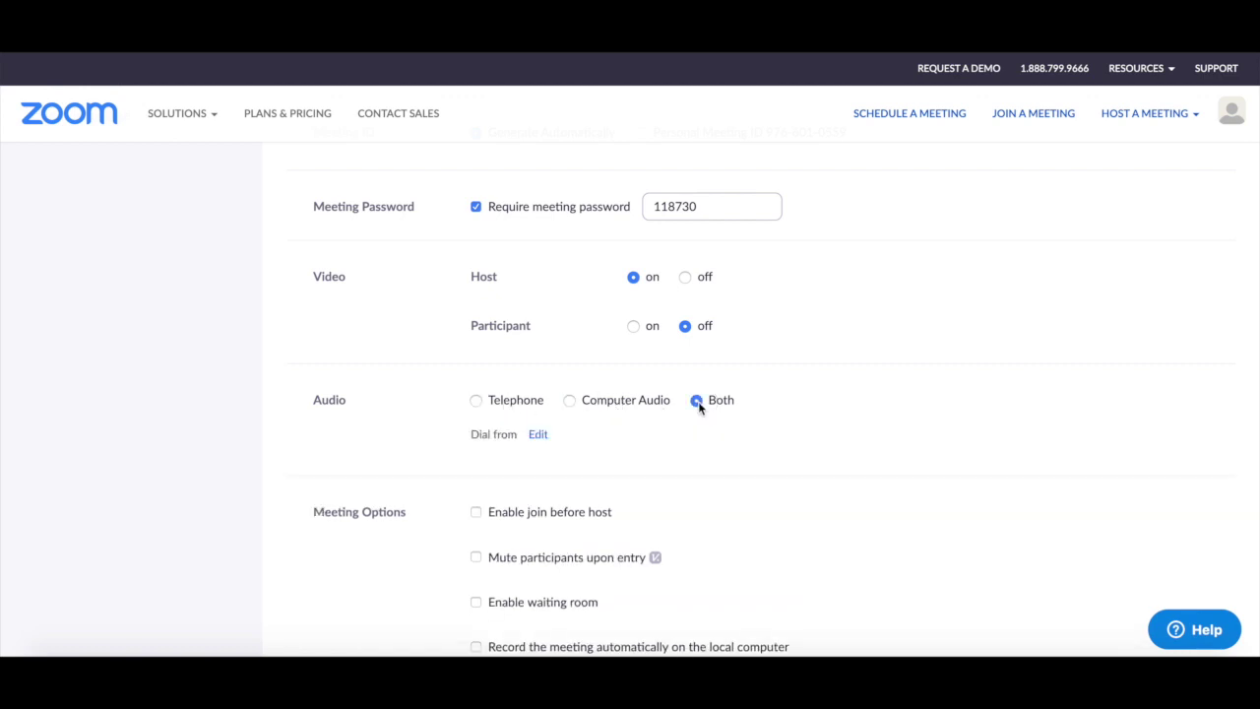
scroll(698, 401, down, 1)
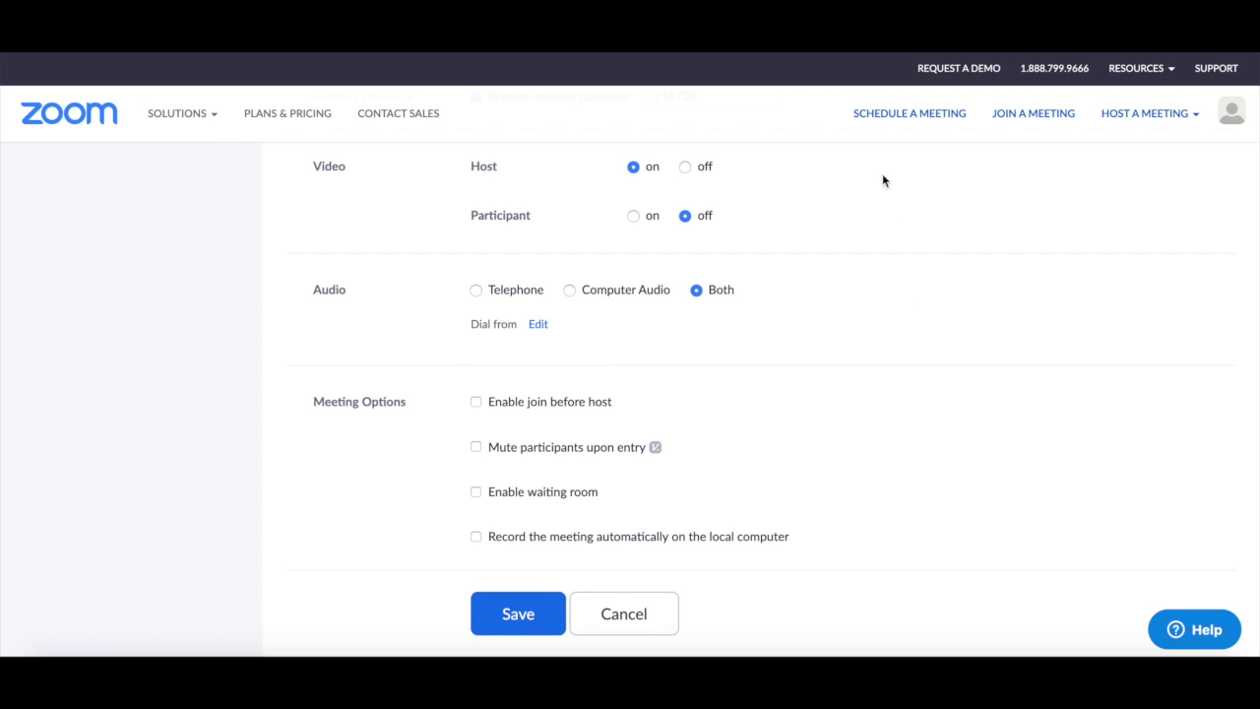
click(495, 615)
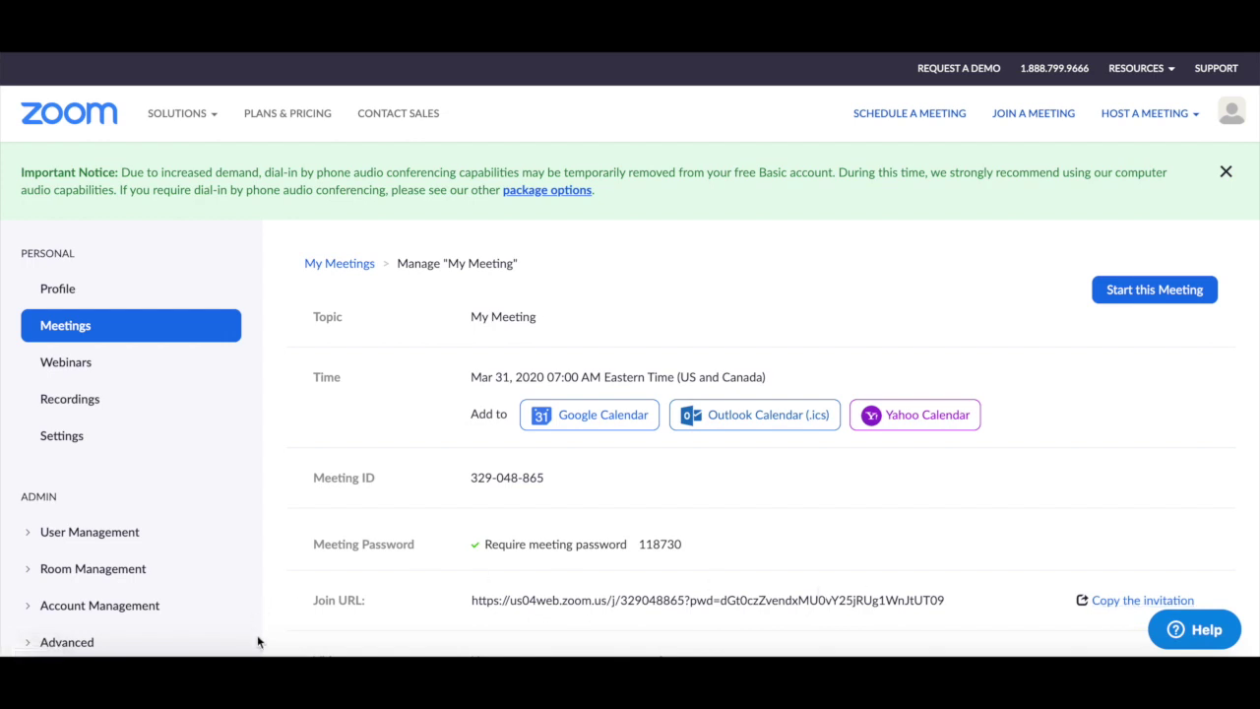
Step: Open the Copy the invitation dialog for My Meeting
click(1091, 600)
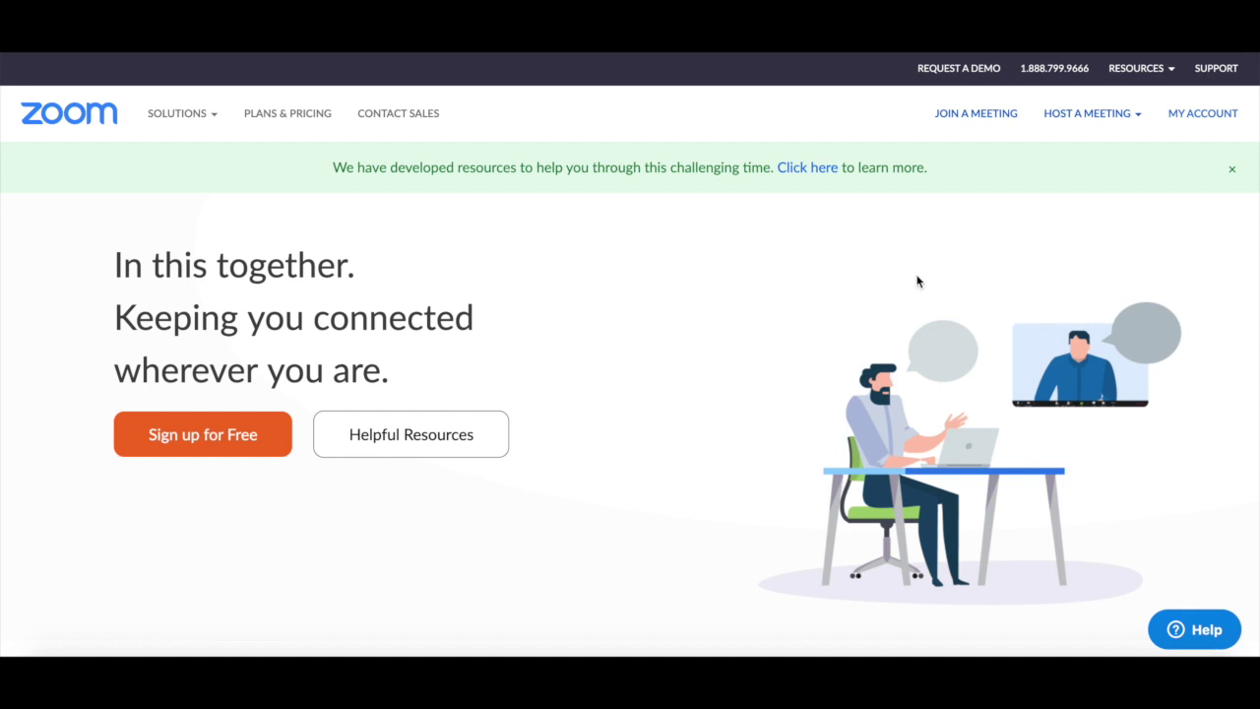
Step: Return via MY ACCOUNT to the Meetings list showing My Meeting at 07:00 AM
click(1195, 121)
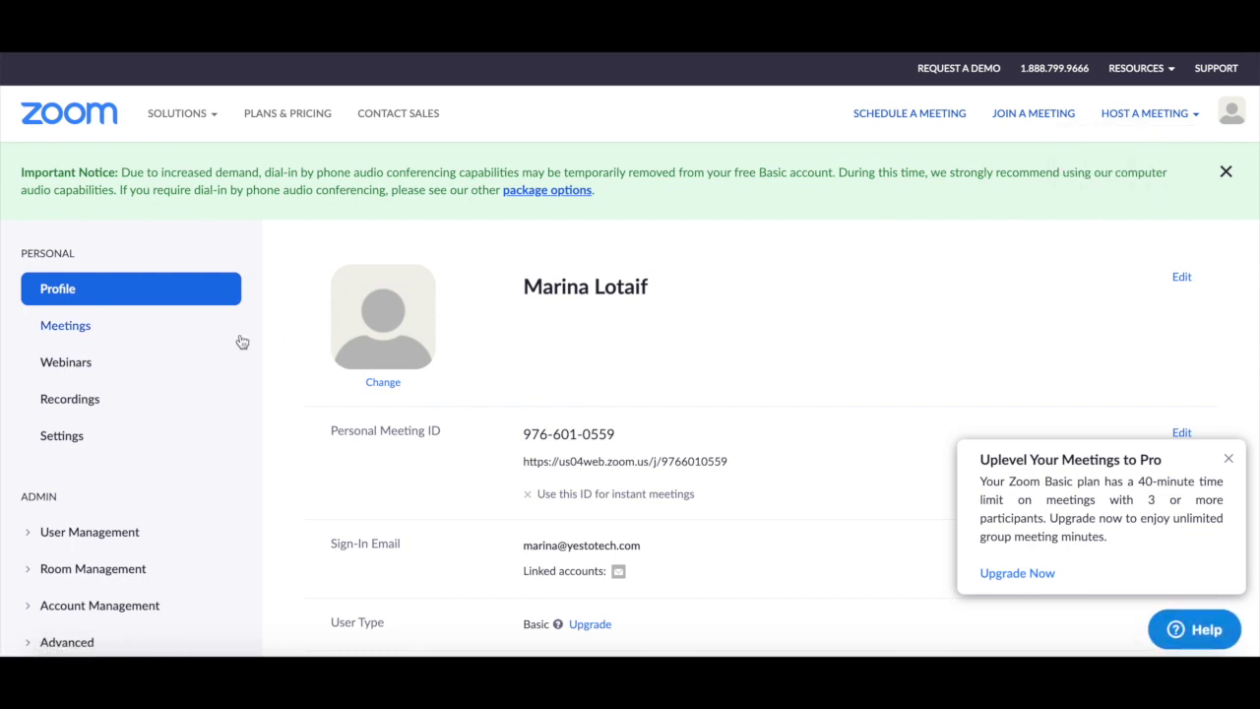
click(211, 340)
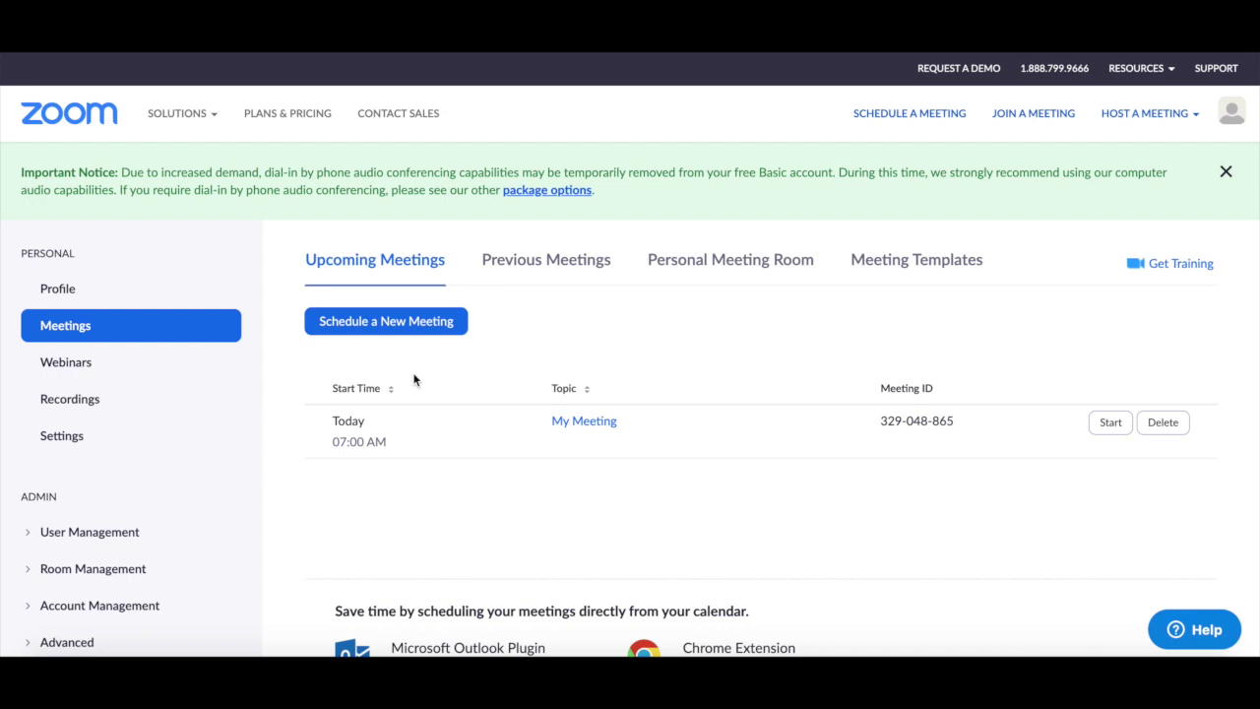
Step: Start My Meeting, launch it in the Zoom app, and join with computer audio
click(1097, 427)
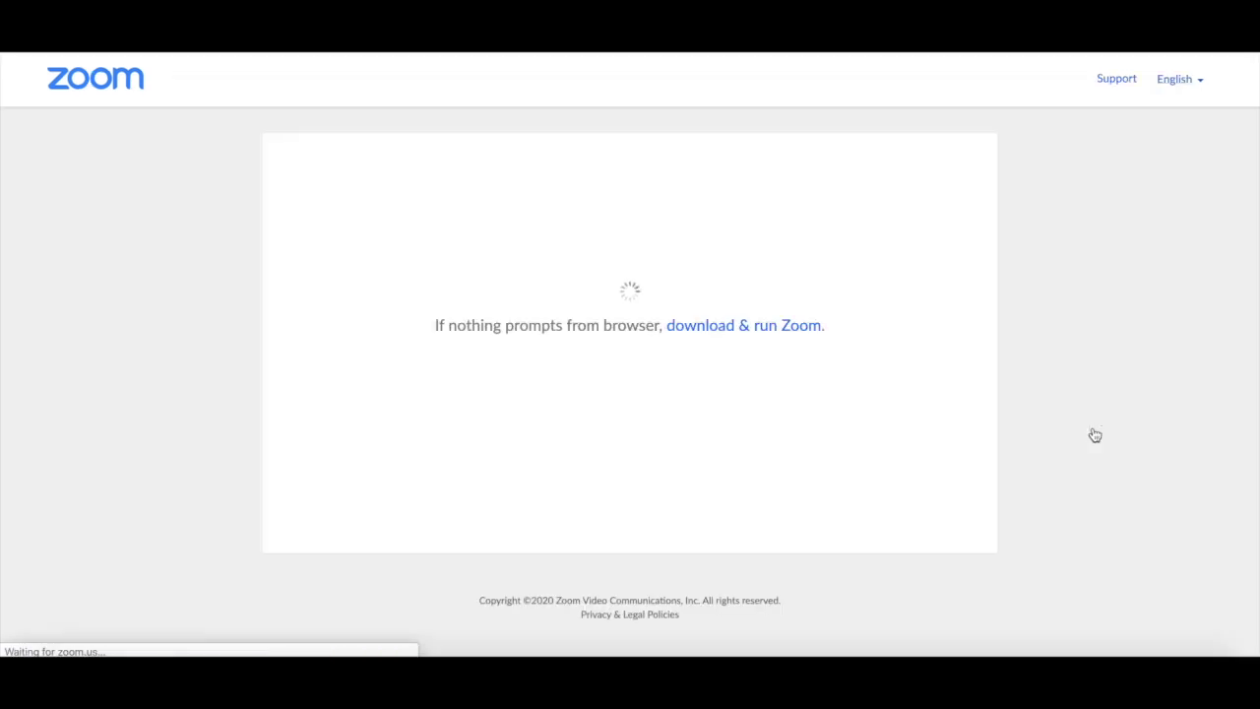
click(766, 128)
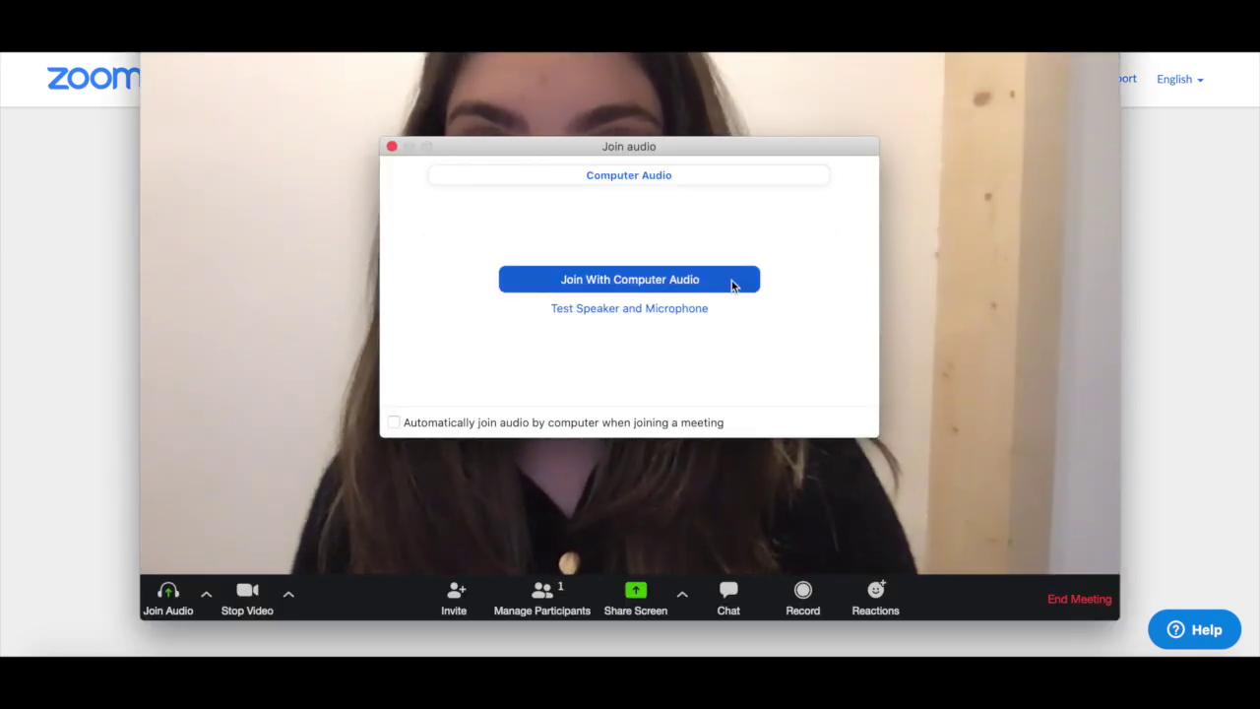
click(732, 284)
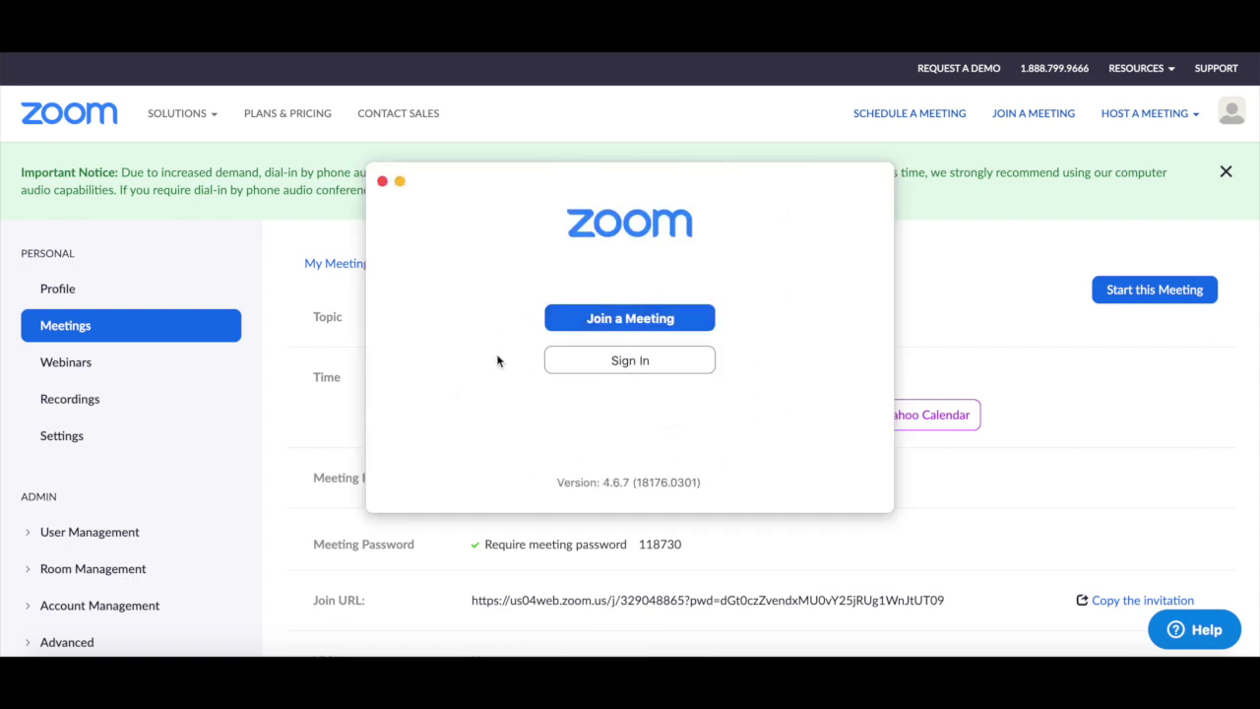
Step: Join meeting 329-048-865 with audio and video off, entering the meeting password
click(560, 320)
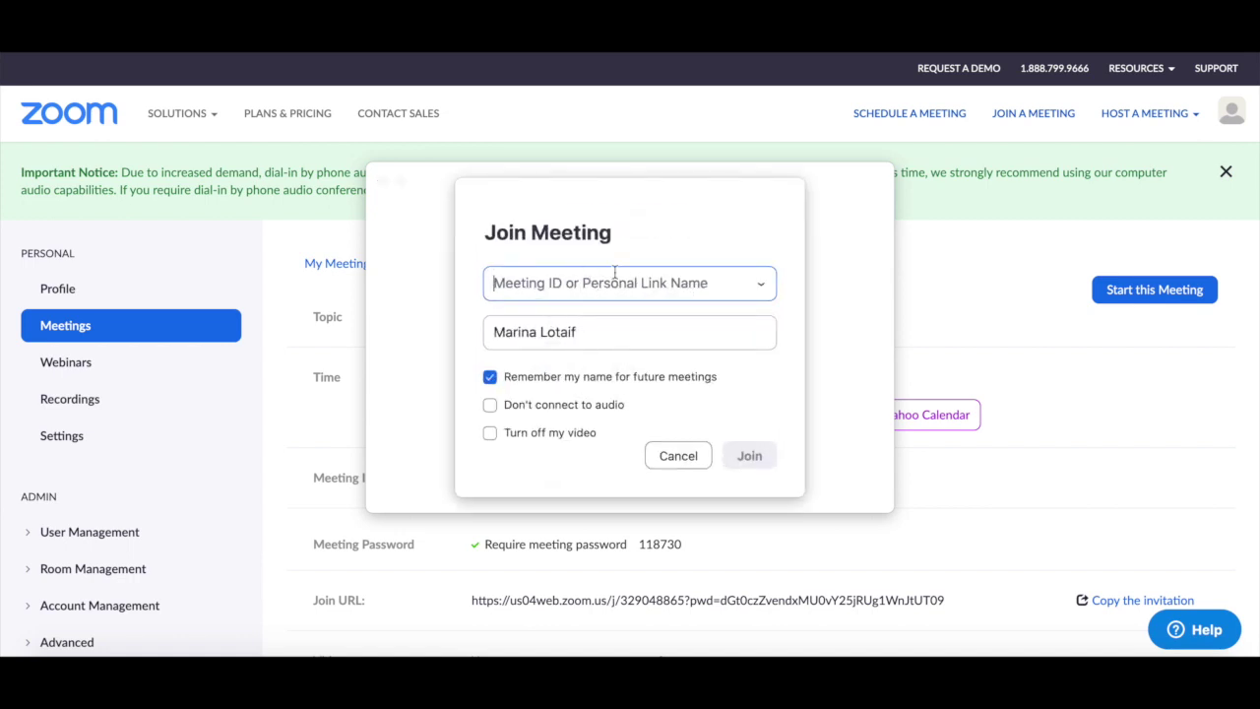
key(super+v)
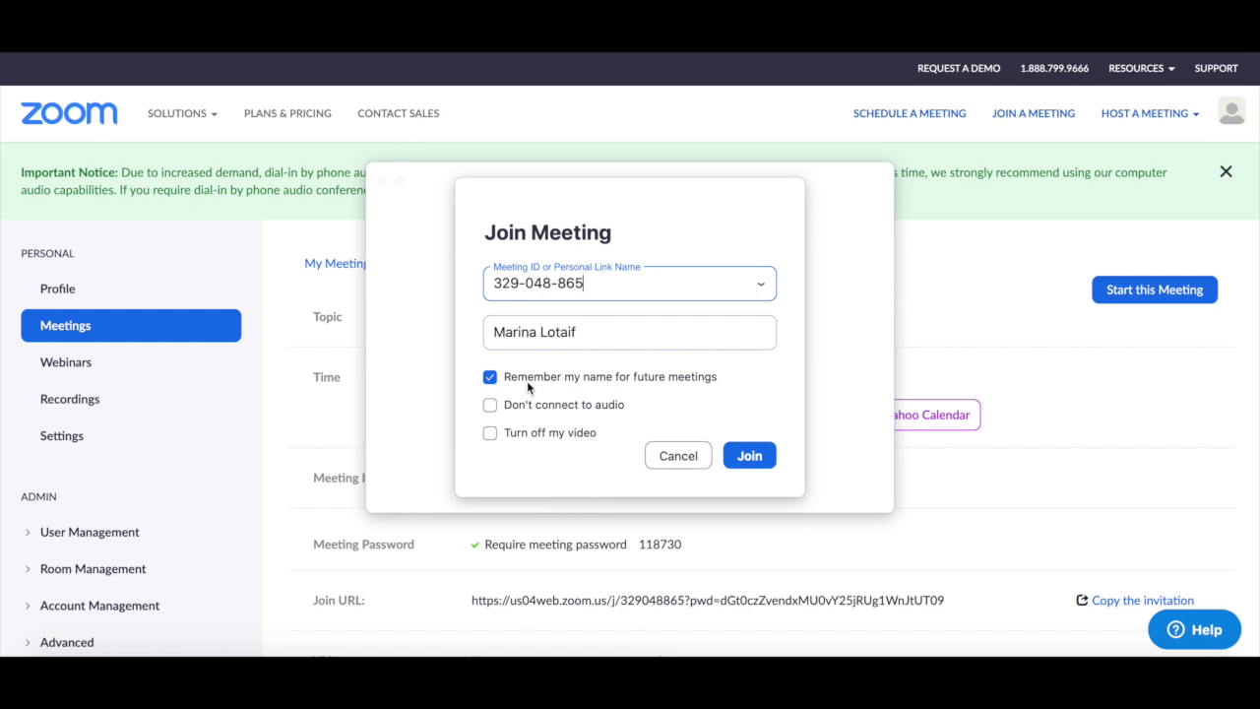
click(547, 407)
click(554, 436)
click(751, 456)
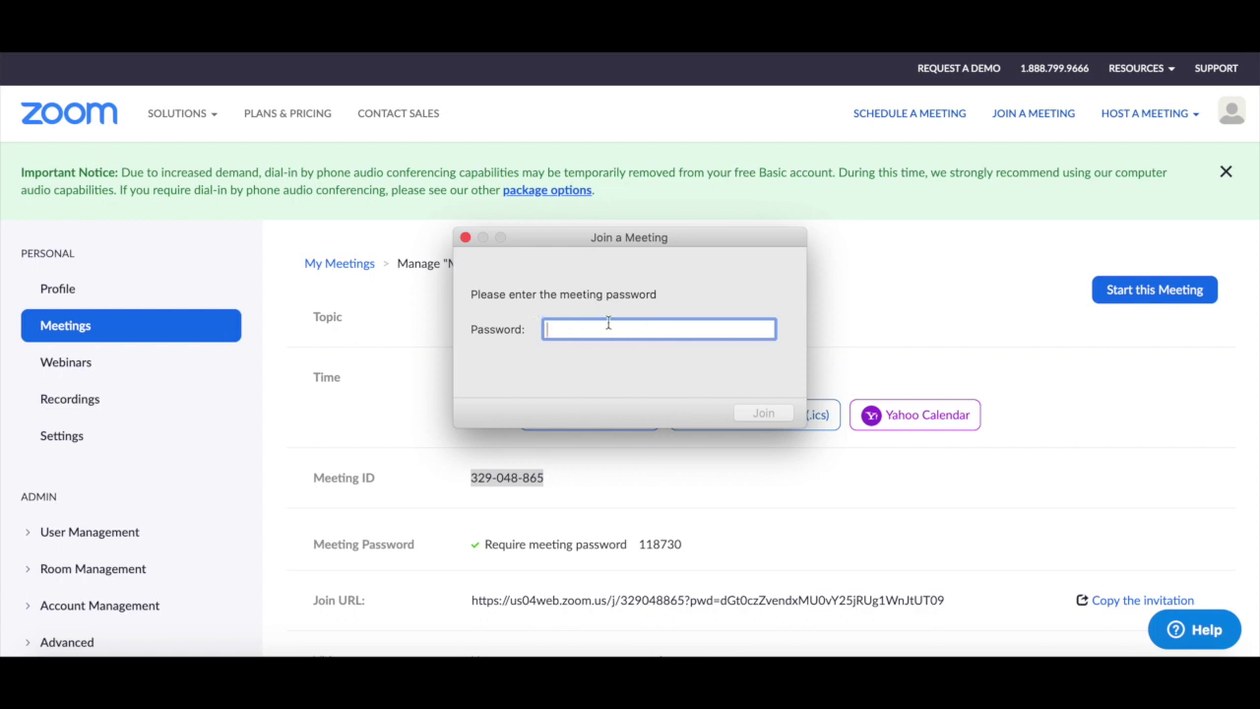
text(11)
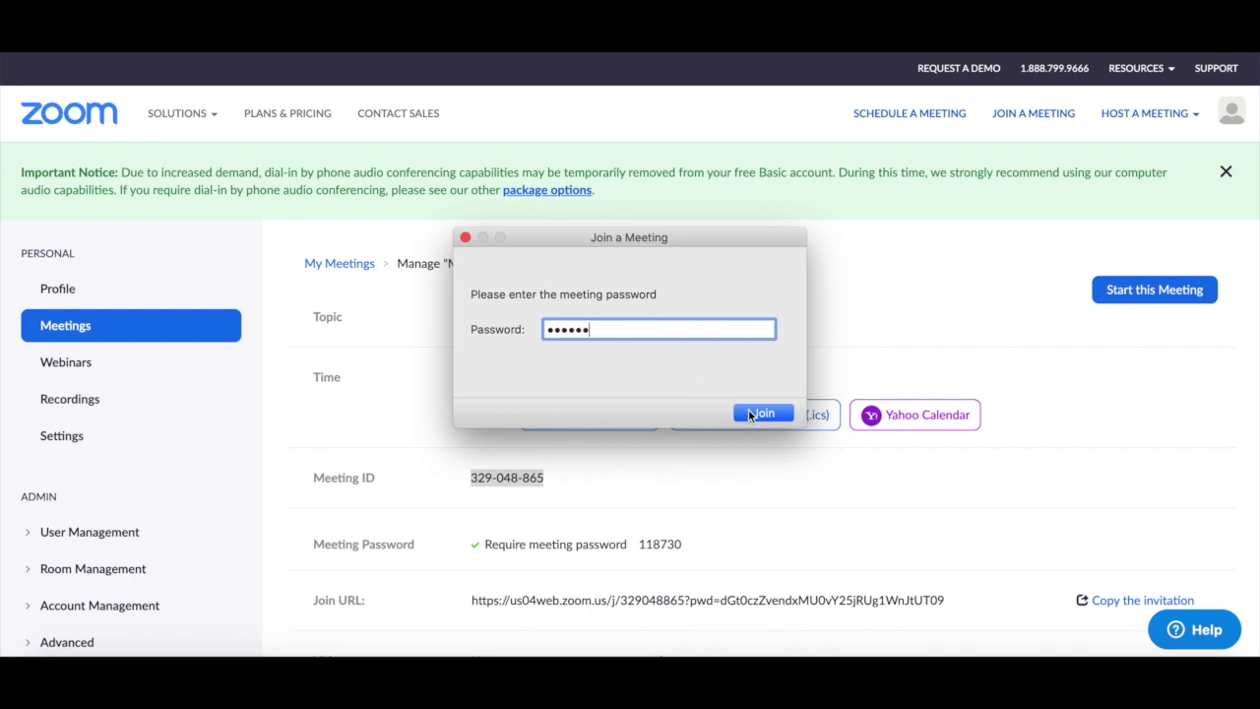
click(748, 414)
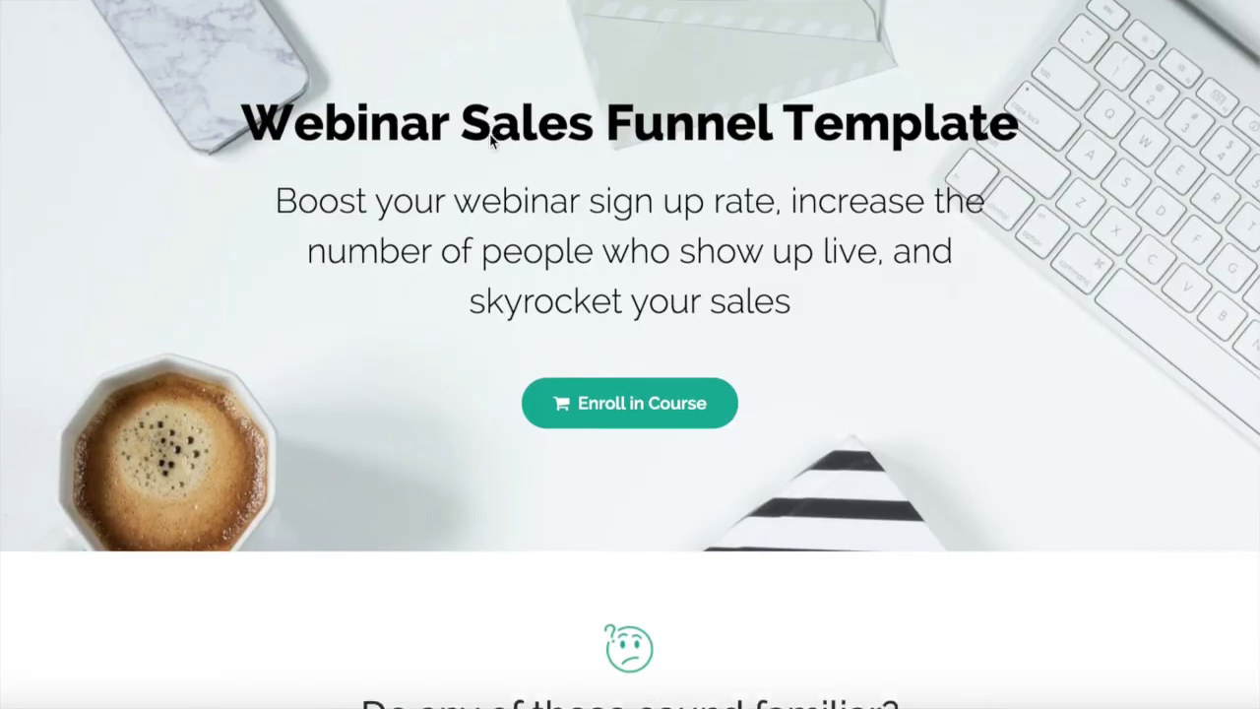
scroll(490, 141, down, 4)
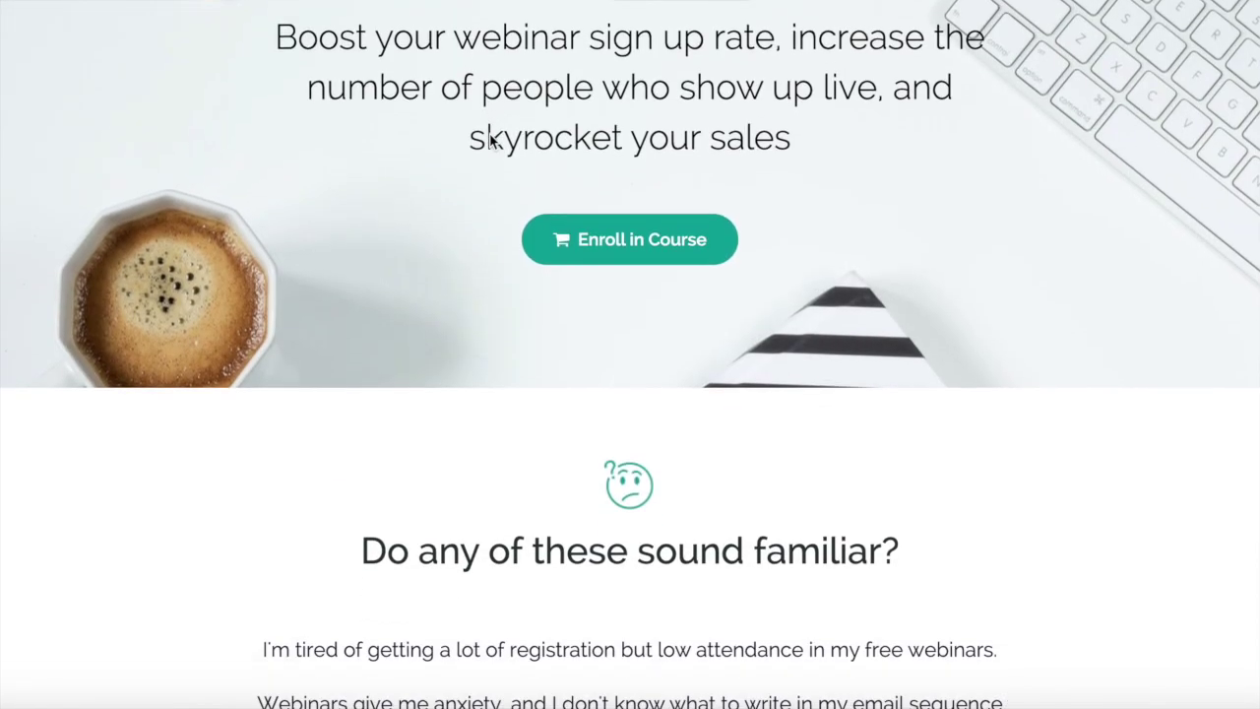
scroll(489, 141, down, 3)
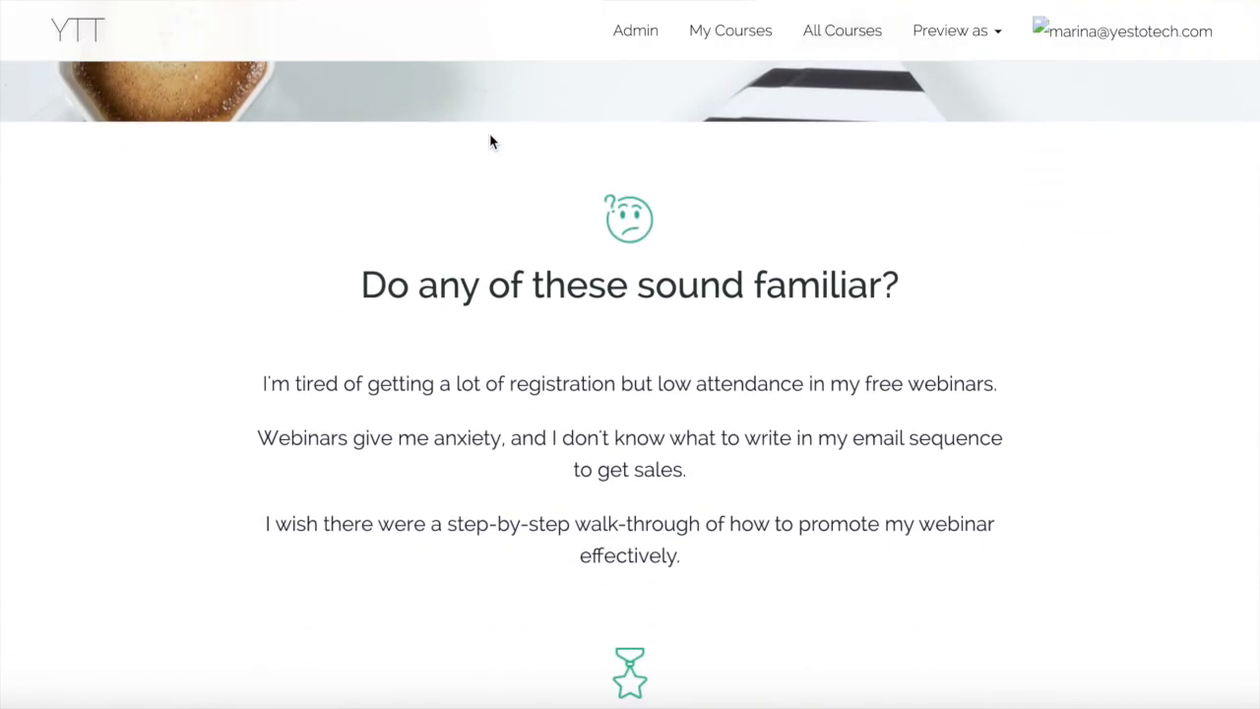
scroll(492, 141, down, 3)
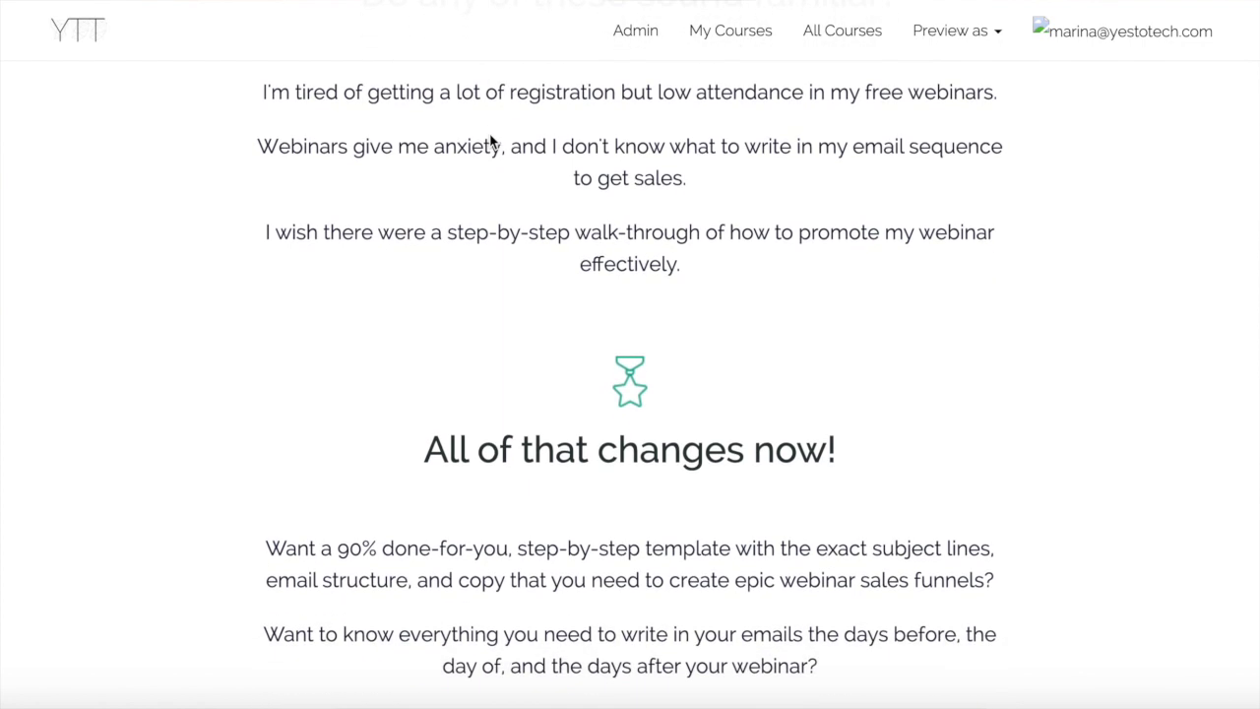
scroll(491, 142, down, 2)
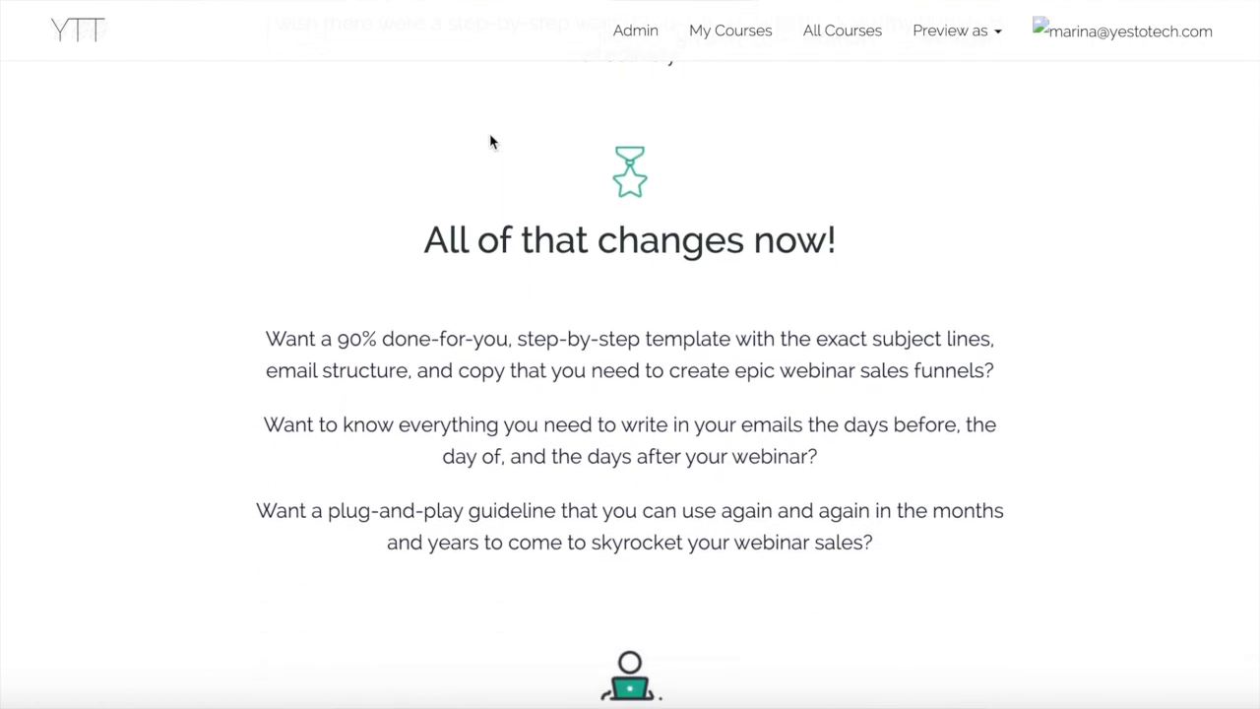
scroll(491, 142, down, 3)
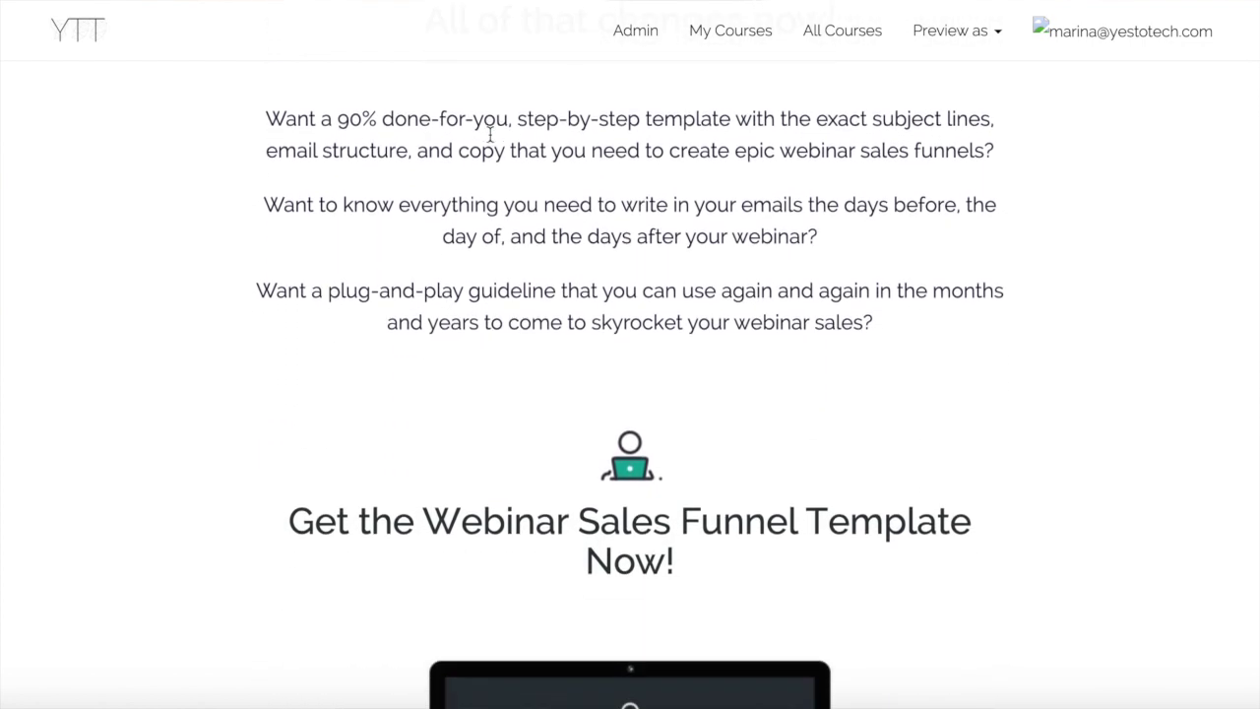
scroll(491, 135, down, 2)
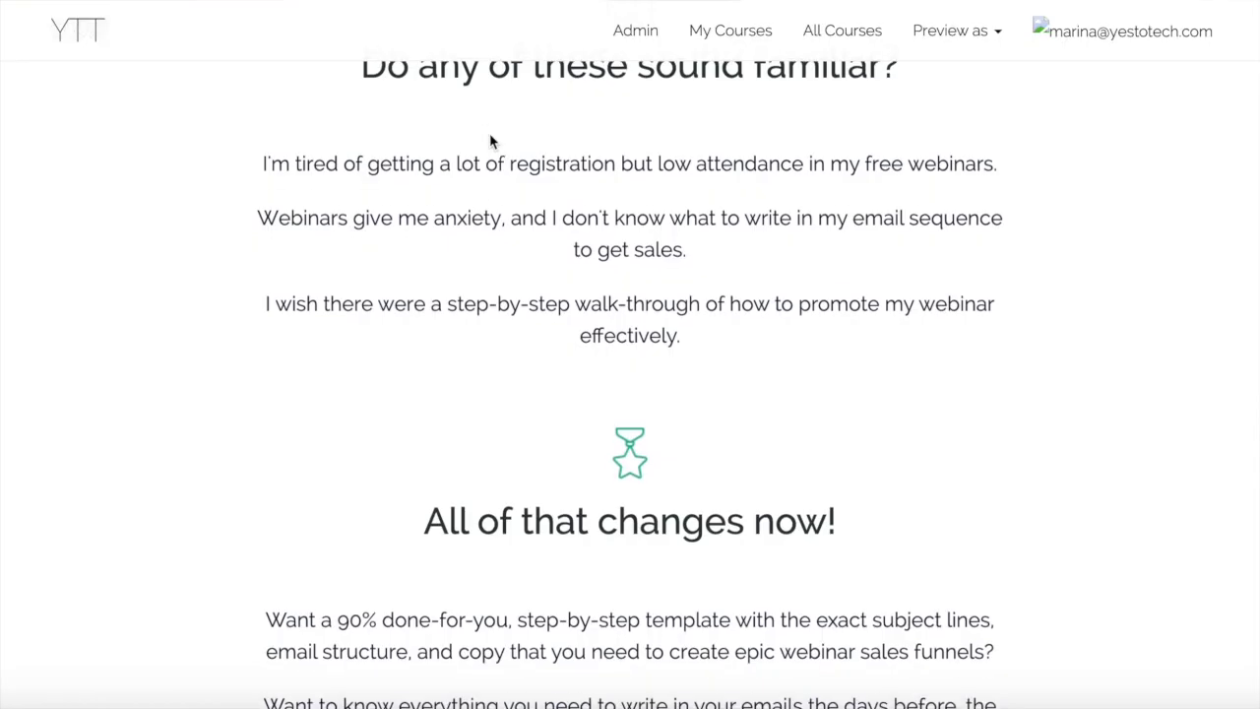
scroll(490, 138, down, 3)
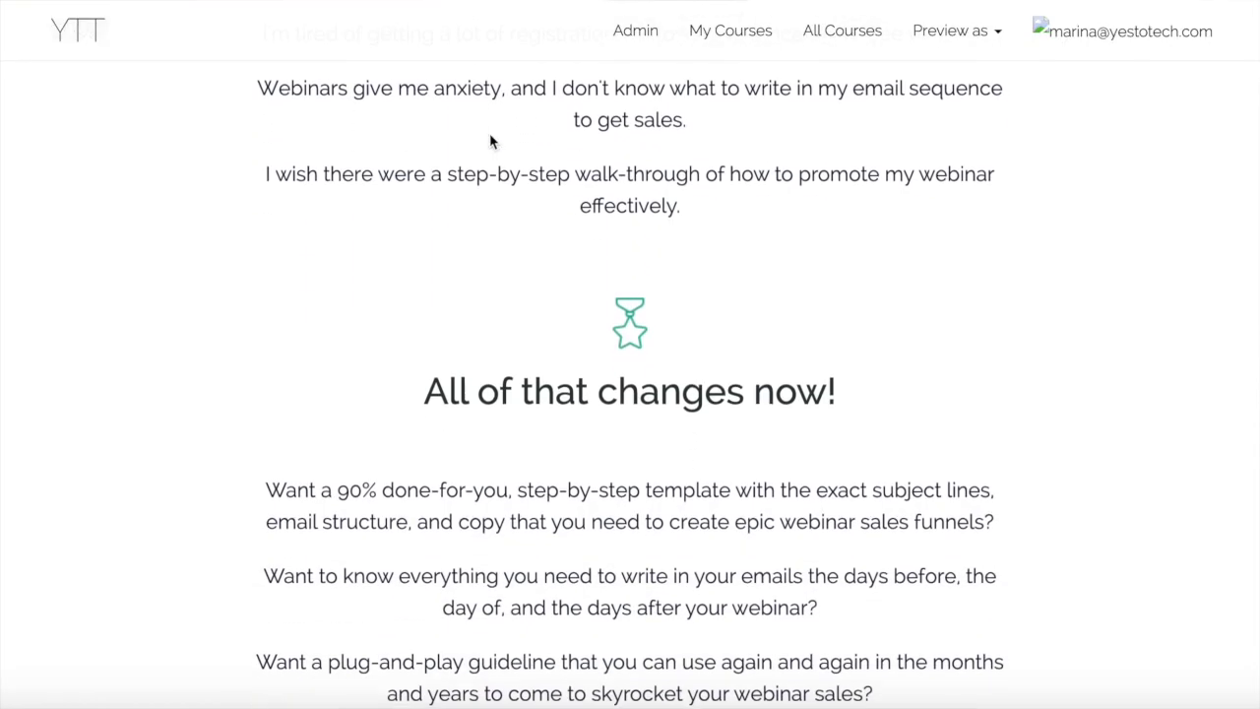
scroll(490, 143, down, 2)
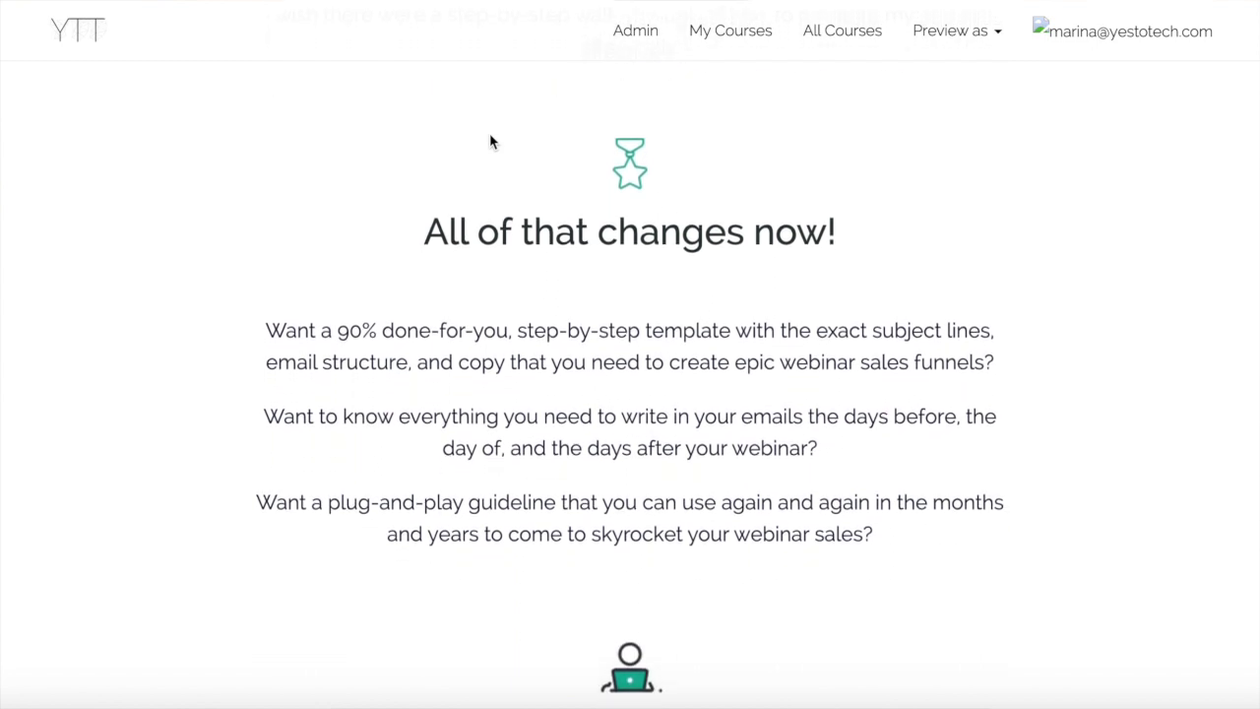
scroll(489, 134, down, 3)
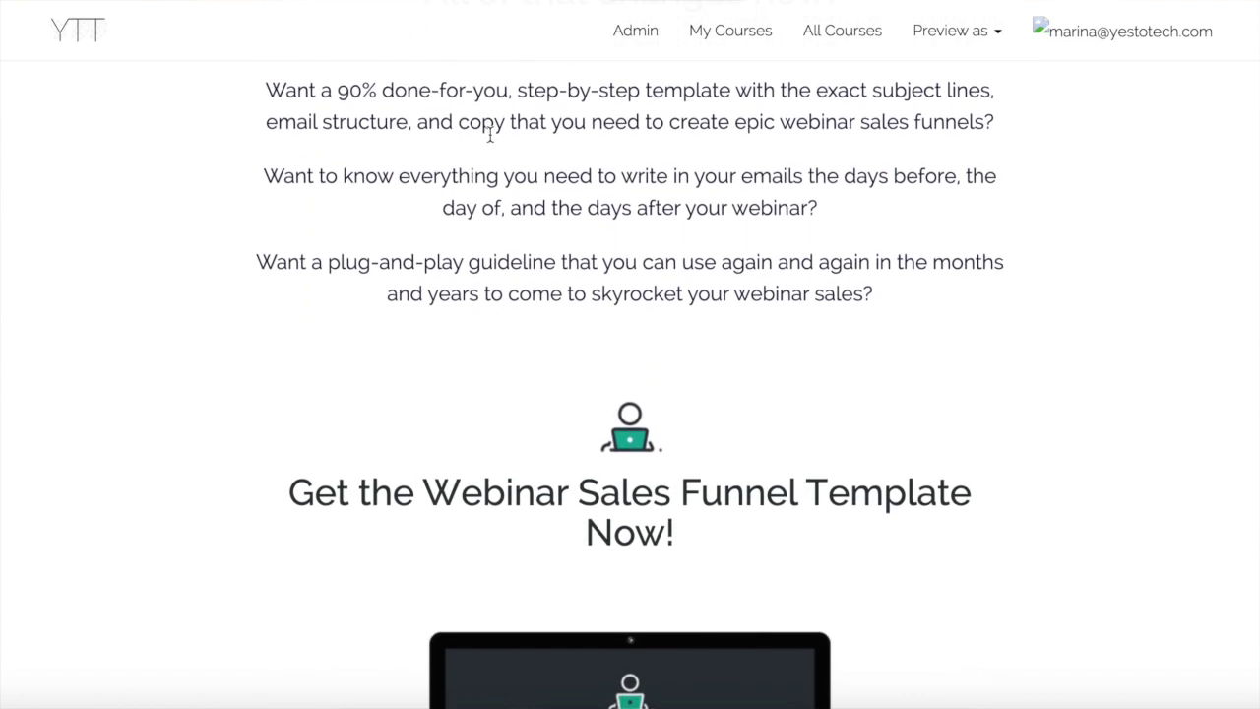